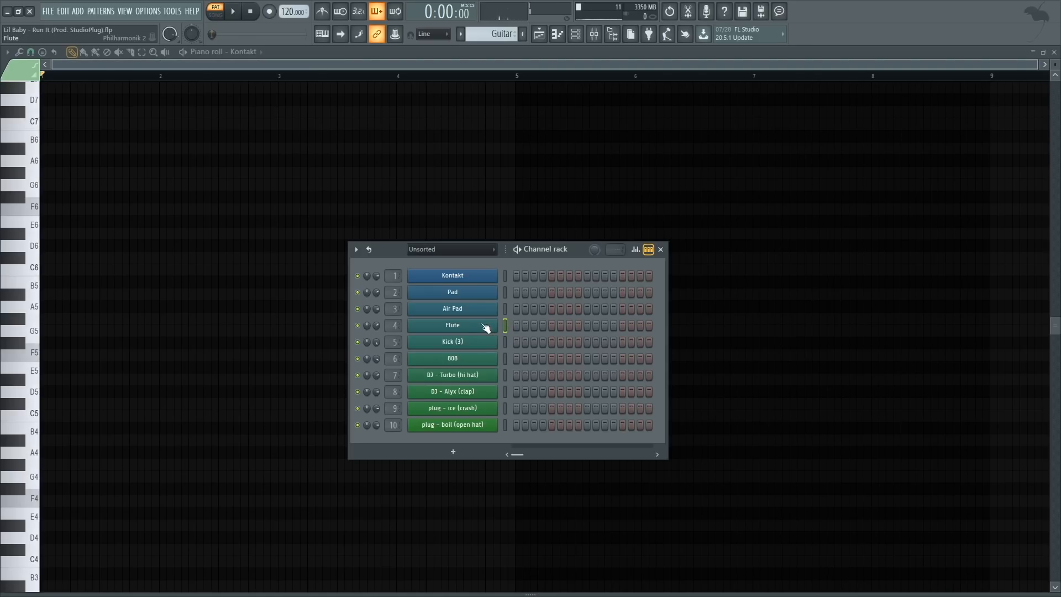
- Select the Kontakt channel for writing the guitar part and hide the channel rack to expose its piano roll
click(487, 328)
key(Escape)
click(456, 280)
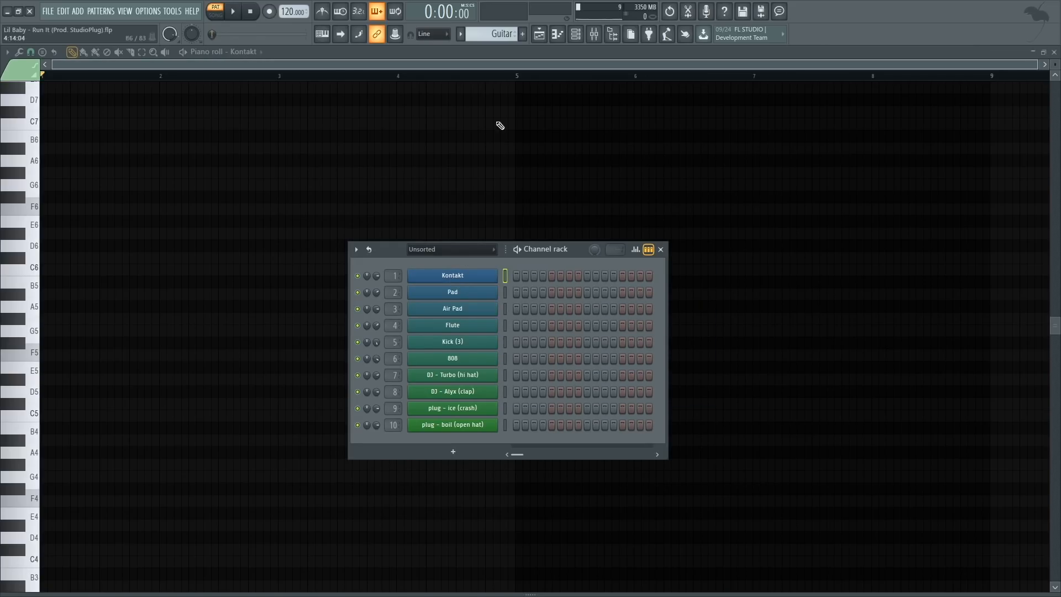
click(575, 37)
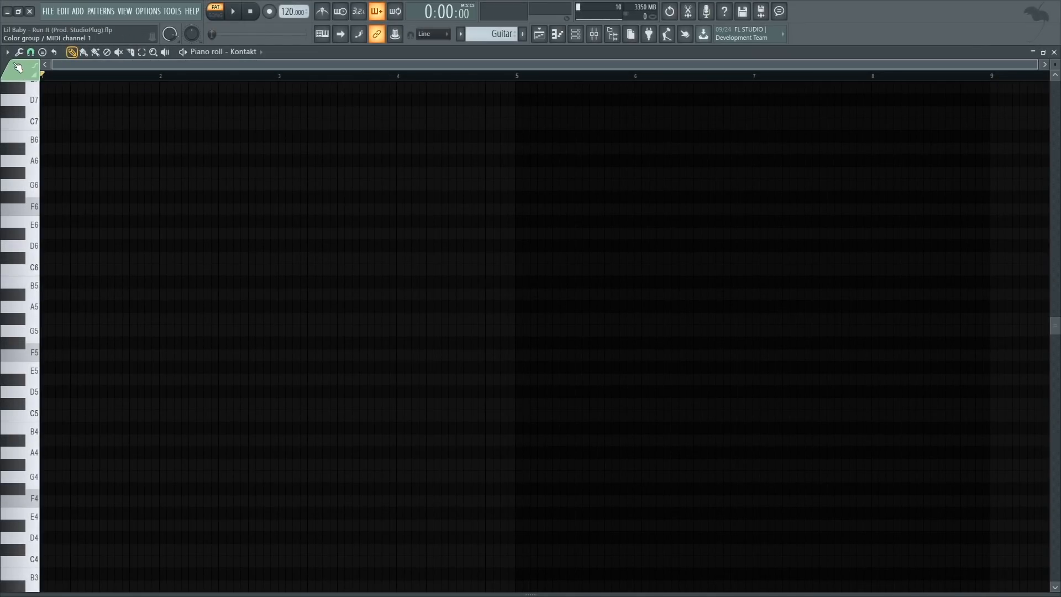
- Check the root note and scale chosen for the piano roll's scale highlighting
click(8, 53)
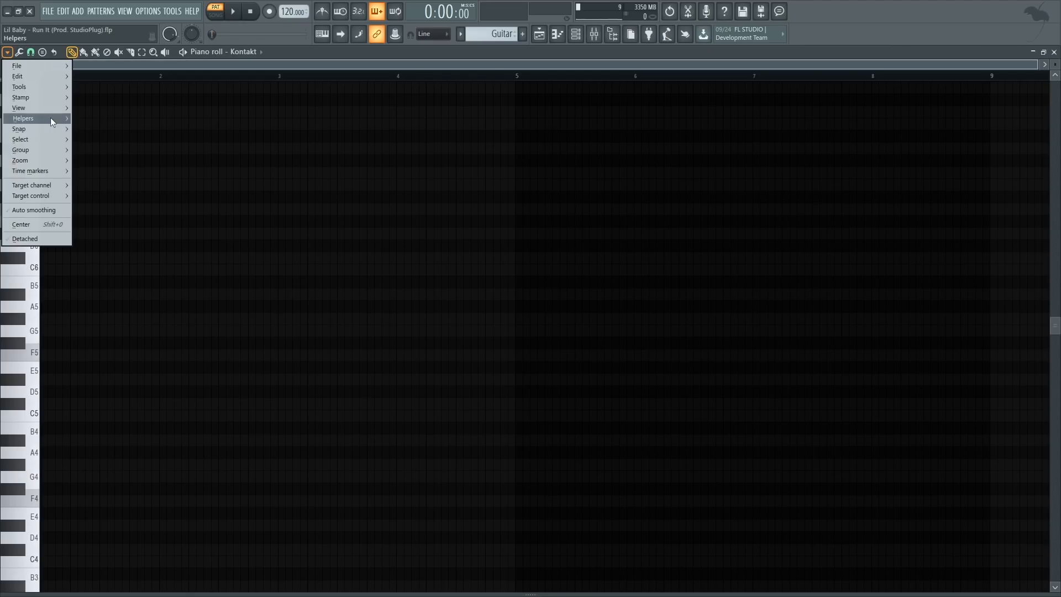
mouse_move(51, 119)
mouse_move(123, 129)
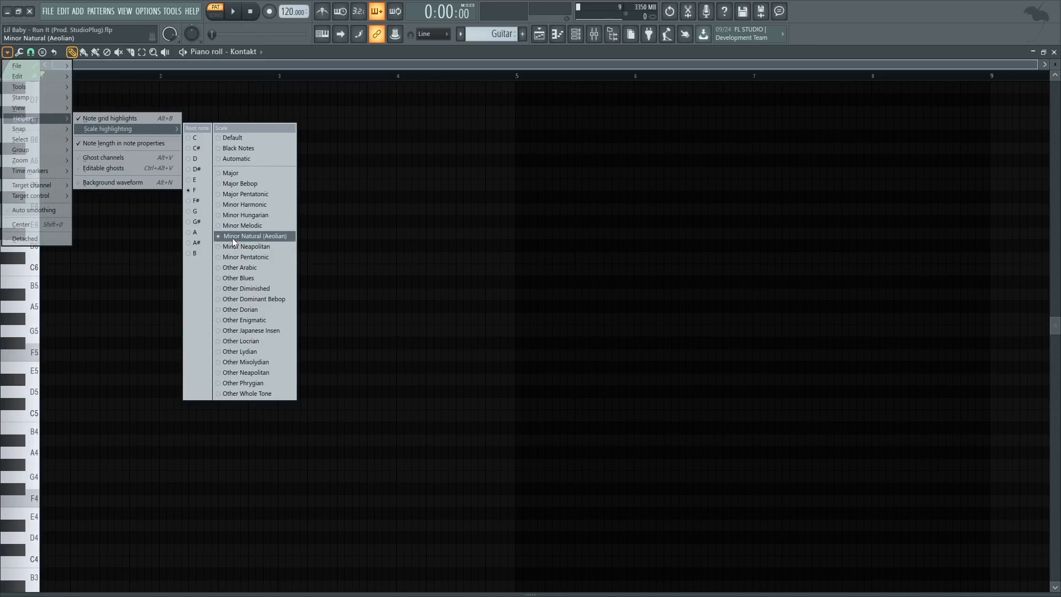
click(147, 264)
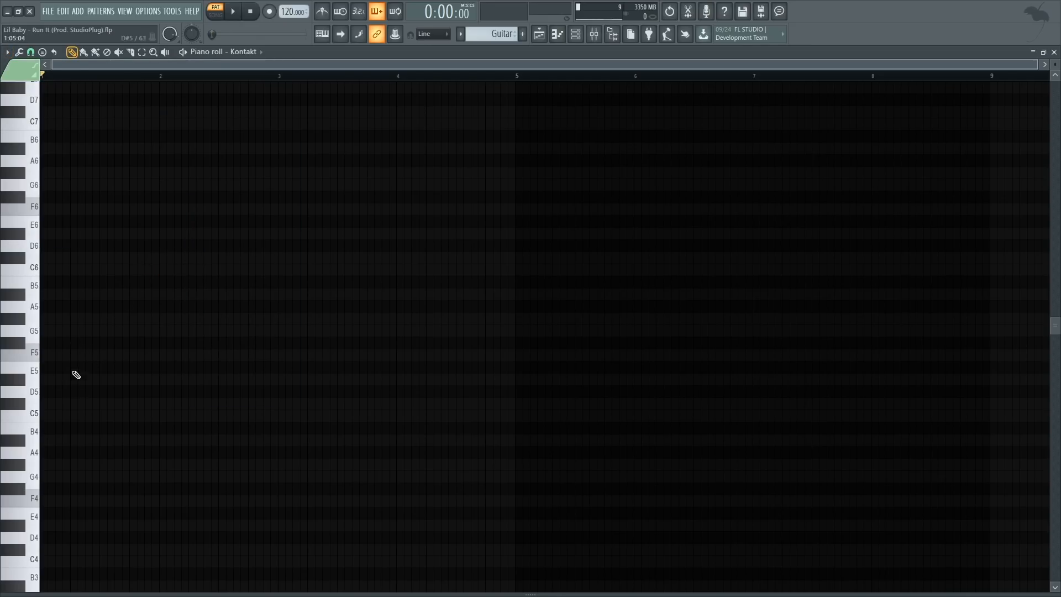
- Place an F5 note and a C6 note together at the start of bar 1 and play them
click(75, 355)
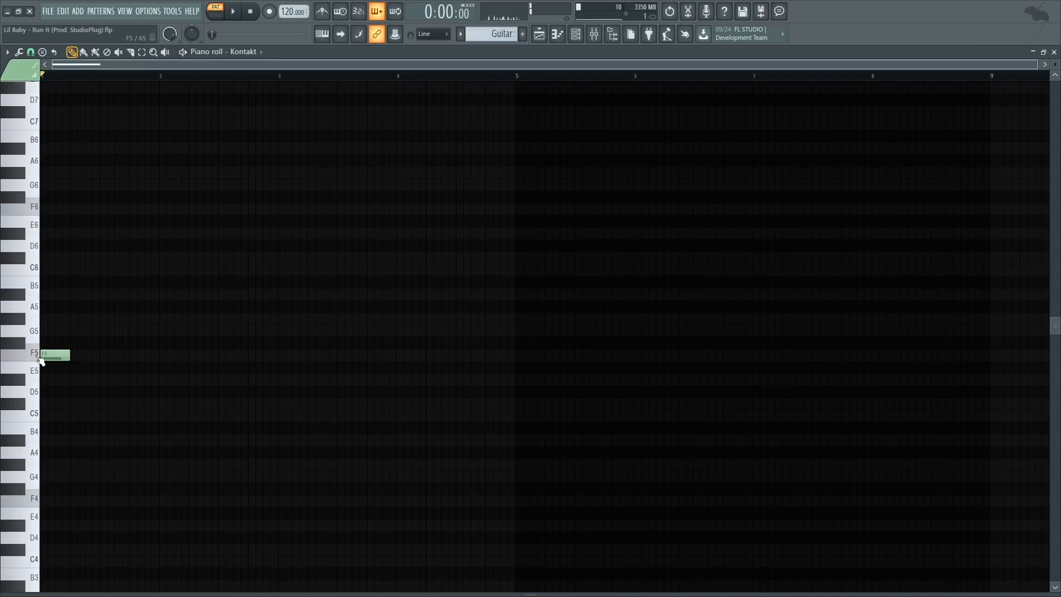
drag(69, 357, 88, 357)
drag(52, 280, 33, 266)
key(space)
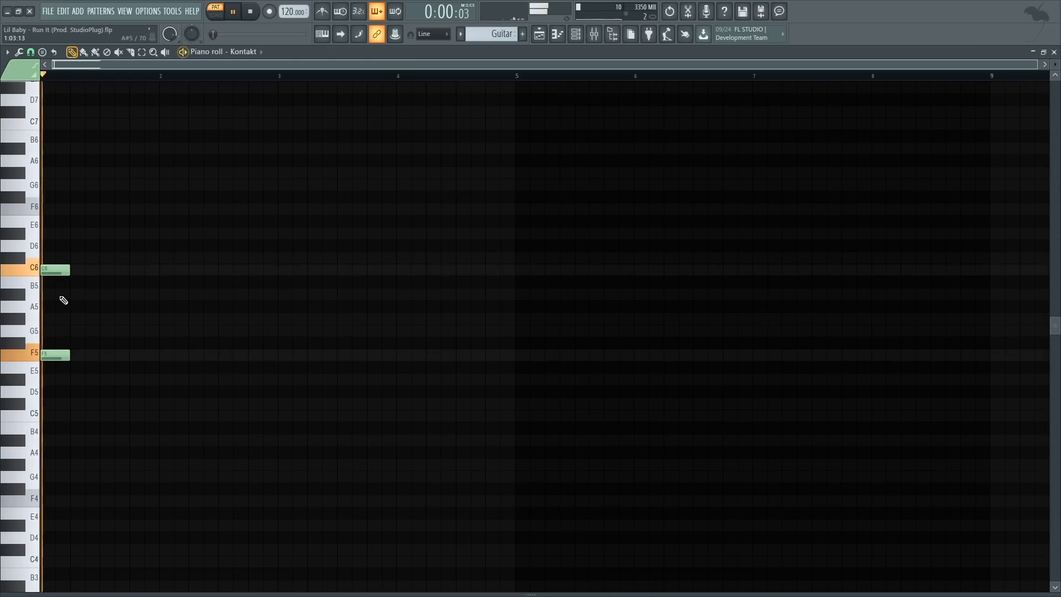
- Add the overlapping bar 1 melody G#5, G5, G#5, A#5, G#5, G5, F5 and audition it
click(69, 307)
drag(70, 323, 70, 324)
key(space)
click(79, 330)
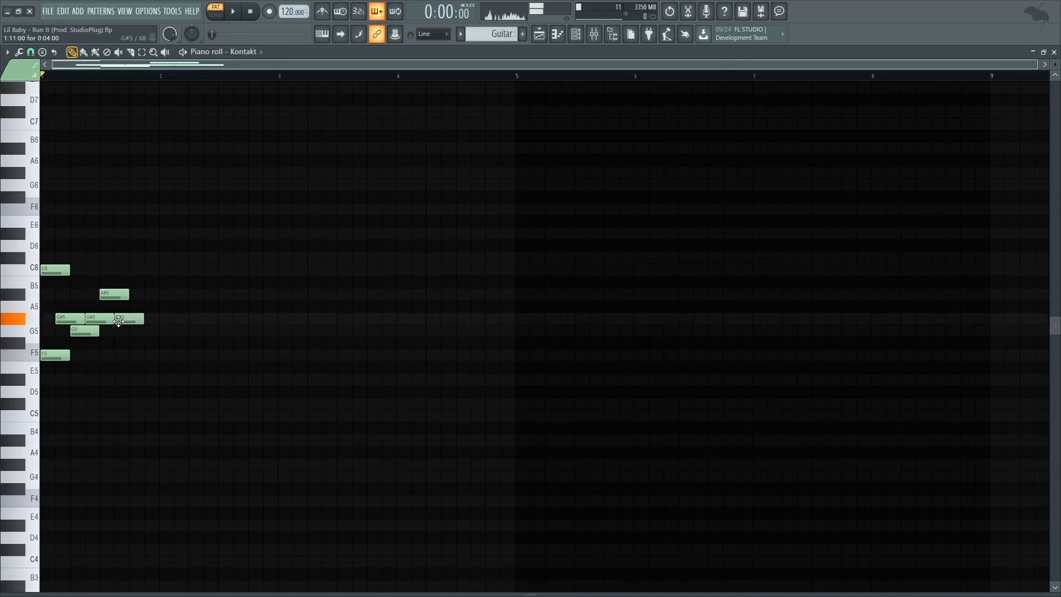
click(154, 357)
key(space)
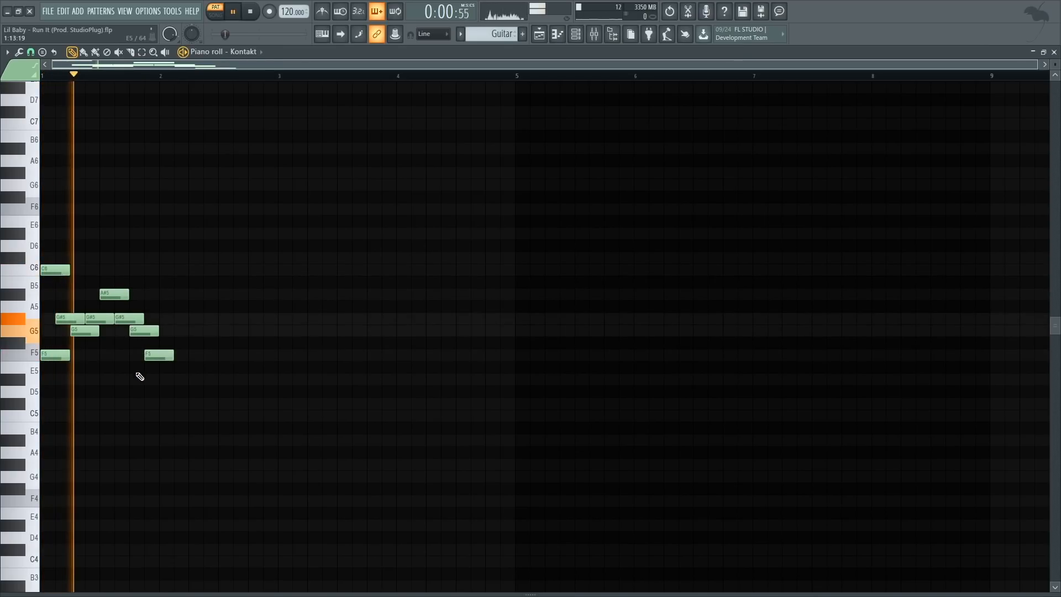
key(space)
- Lengthen the opening F5 to meet the last F5 and the C6 to the end of the phrase, and play it
drag(69, 355, 145, 355)
drag(70, 270, 174, 270)
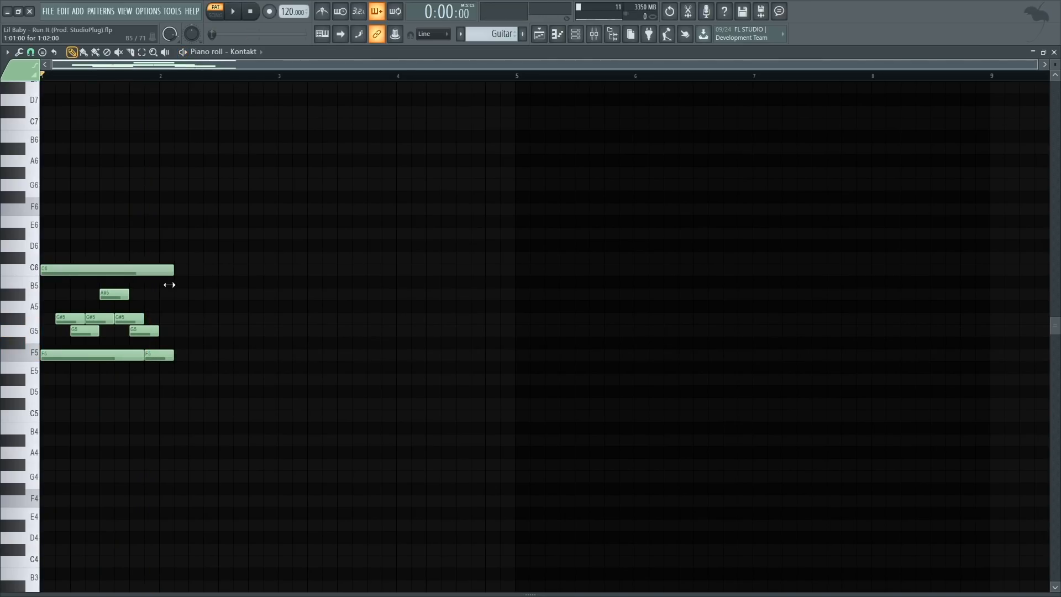
key(space)
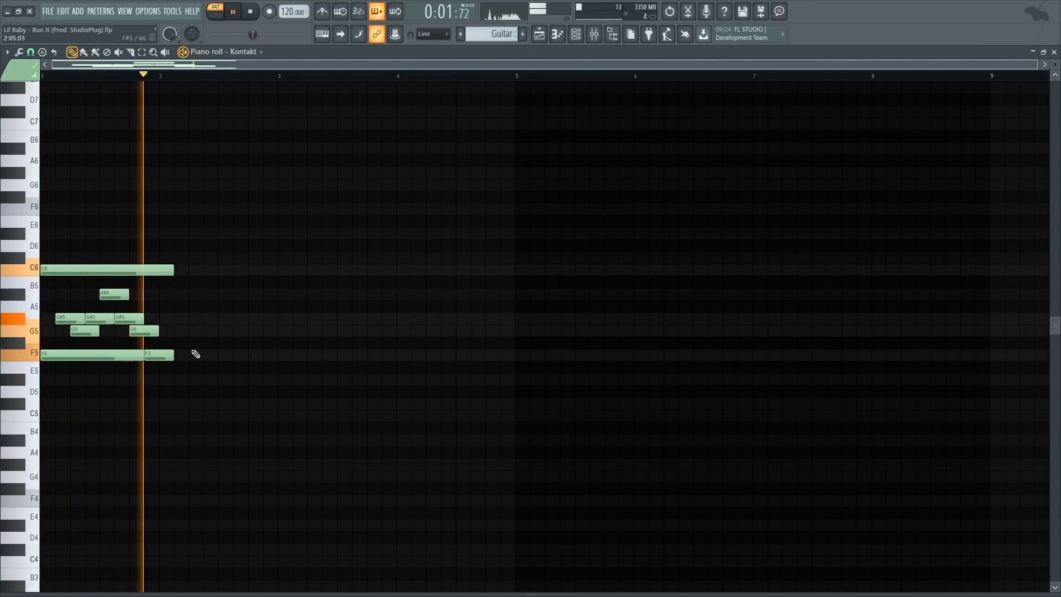
key(space)
- Duplicate the phrase to fill bars 1 to 4, trimming each copy to one bar, and play it back
key(ctrl+b)
key(ctrl+b)
key(space)
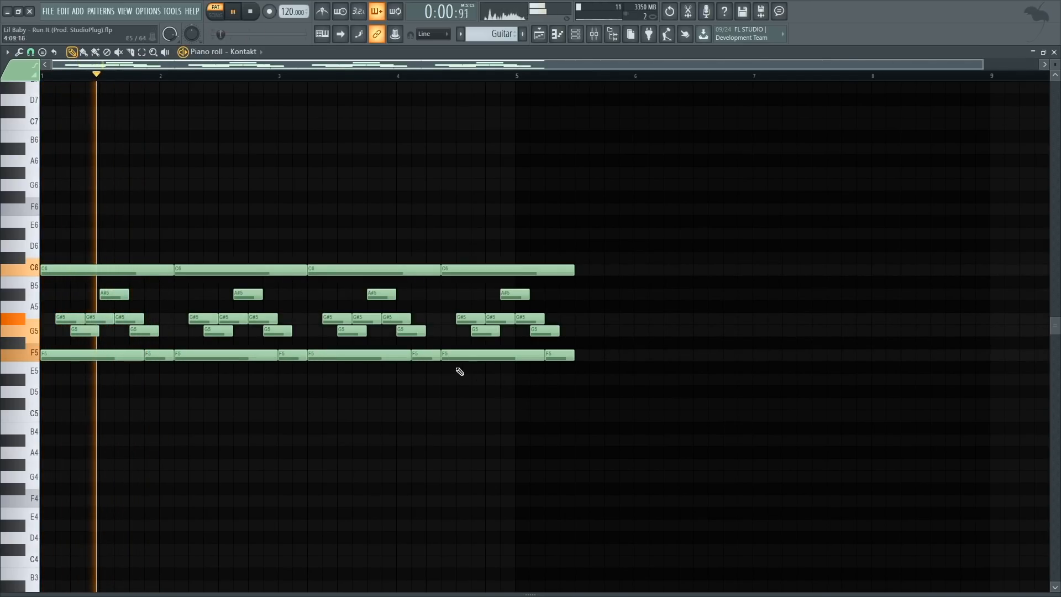
key(space)
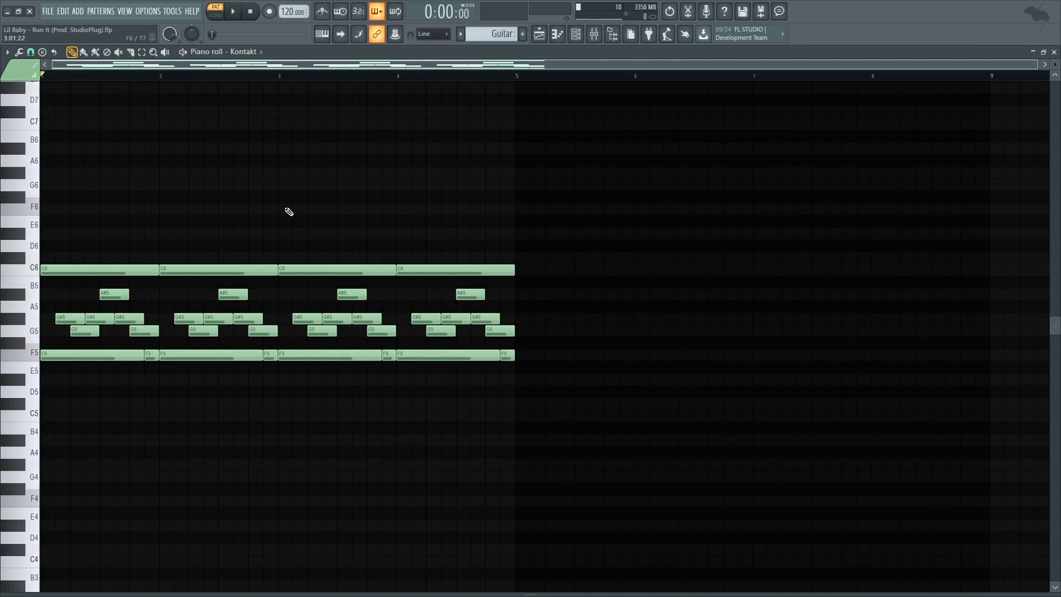
key(space)
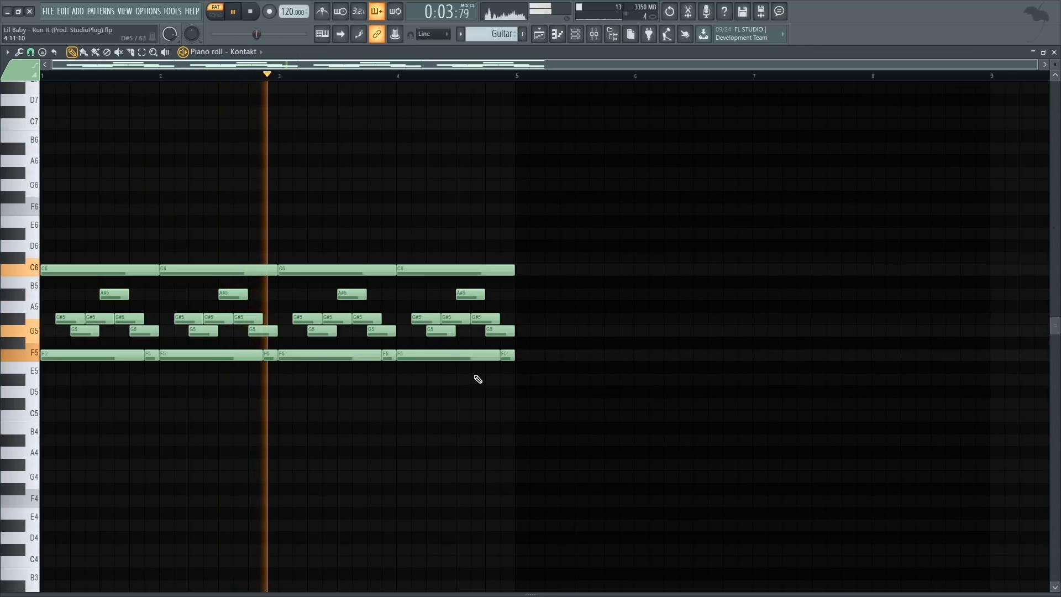
- Shorten the long F5 in bar 4 to half a bar and fill the second half with a D#5 note
drag(498, 357, 456, 357)
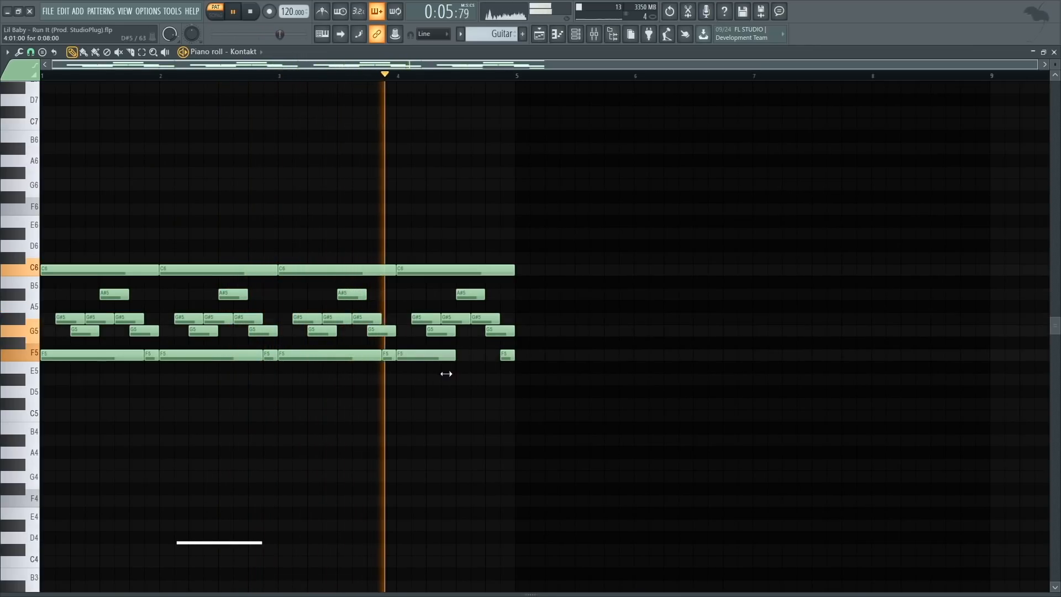
click(459, 382)
key(space)
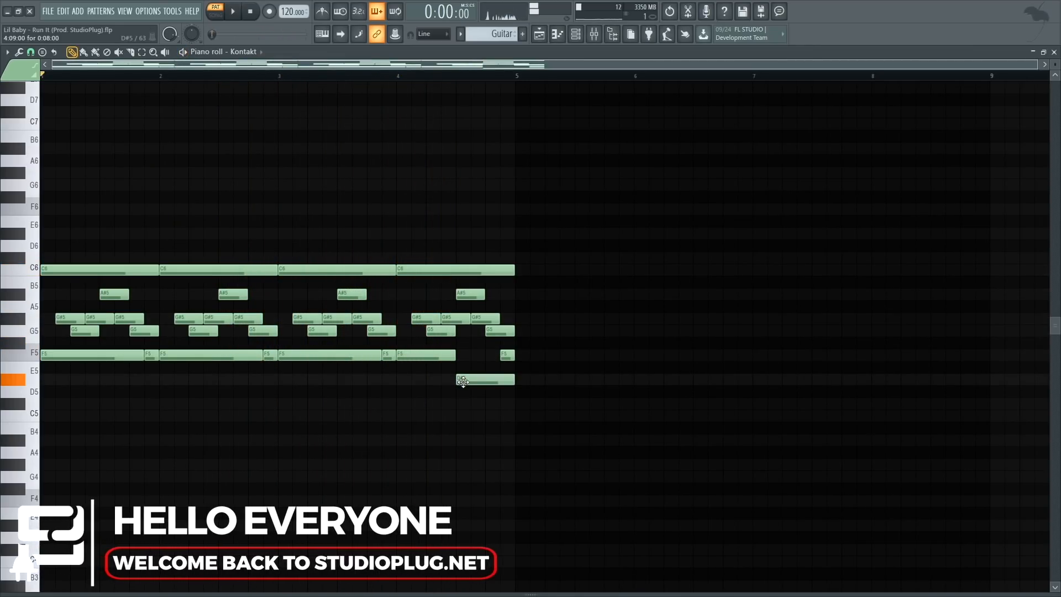
- Place a half-bar C#5 bass note at the start of bar 5 and play the pattern
click(517, 415)
drag(516, 414, 517, 404)
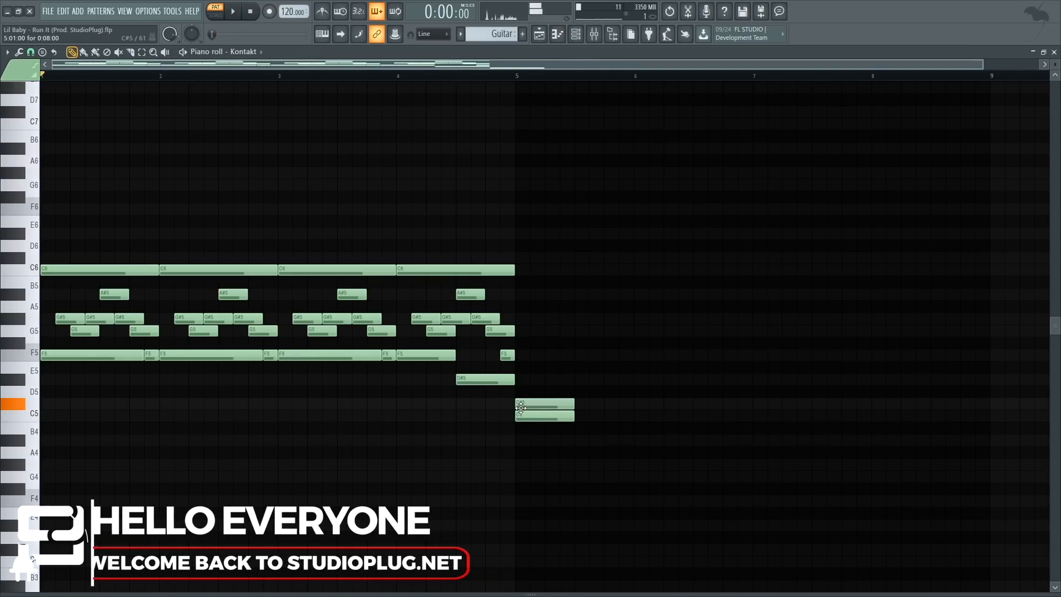
key(space)
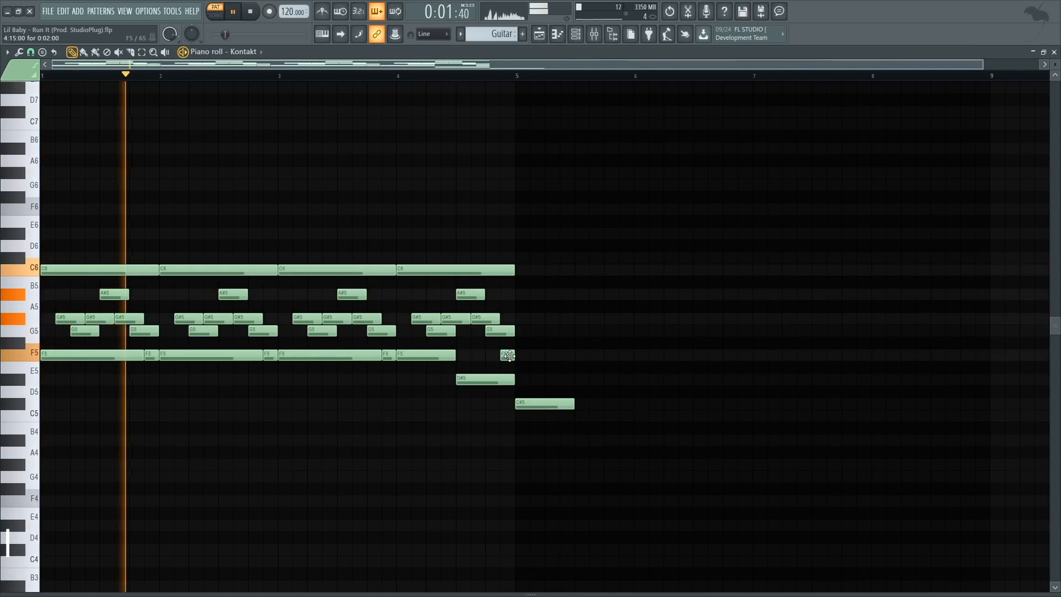
- Duplicate the C6, melody and F5 notes of bars 1 to 4 into bars 5 to 8, deleting bar 5's long F5
drag(526, 369, 11, 236)
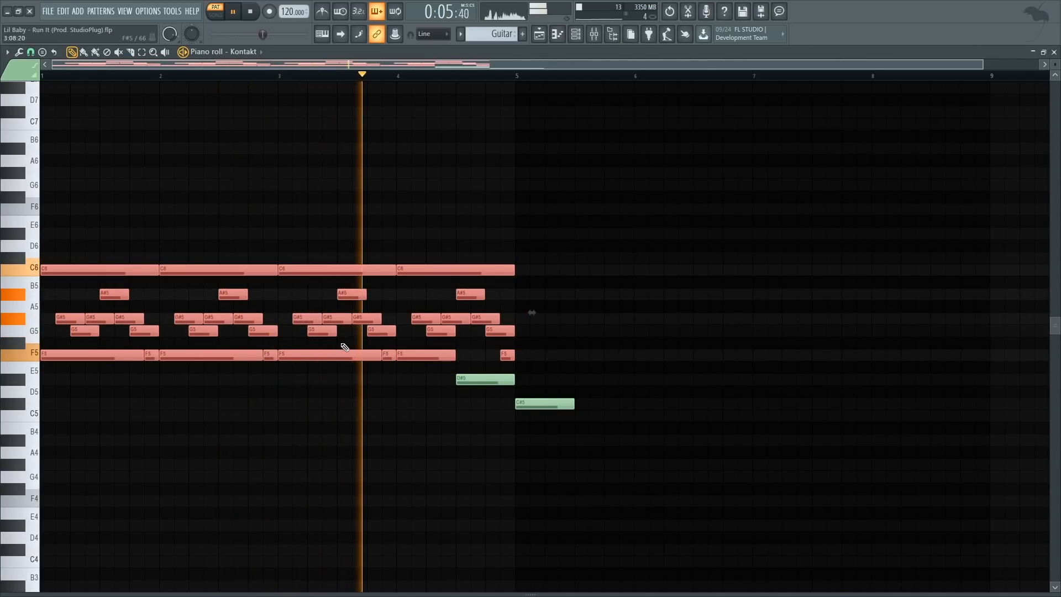
key(ctrl+b)
key(ctrl+d)
right_click(588, 357)
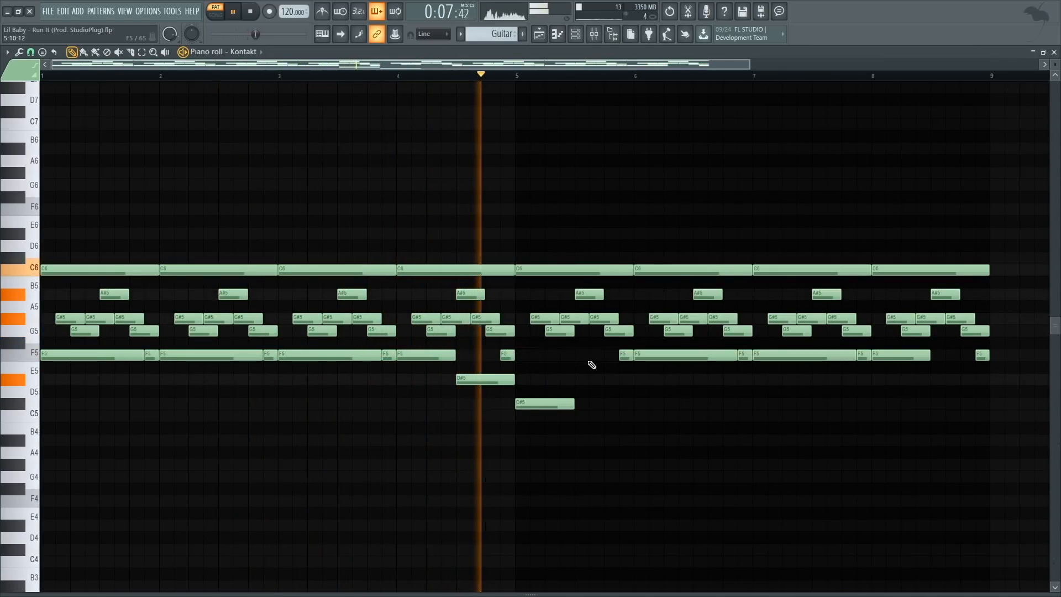
- Complete the bass of bars 5 to 8 with long C#5 notes and a D#5 in the second half of bar 8
drag(575, 403, 629, 405)
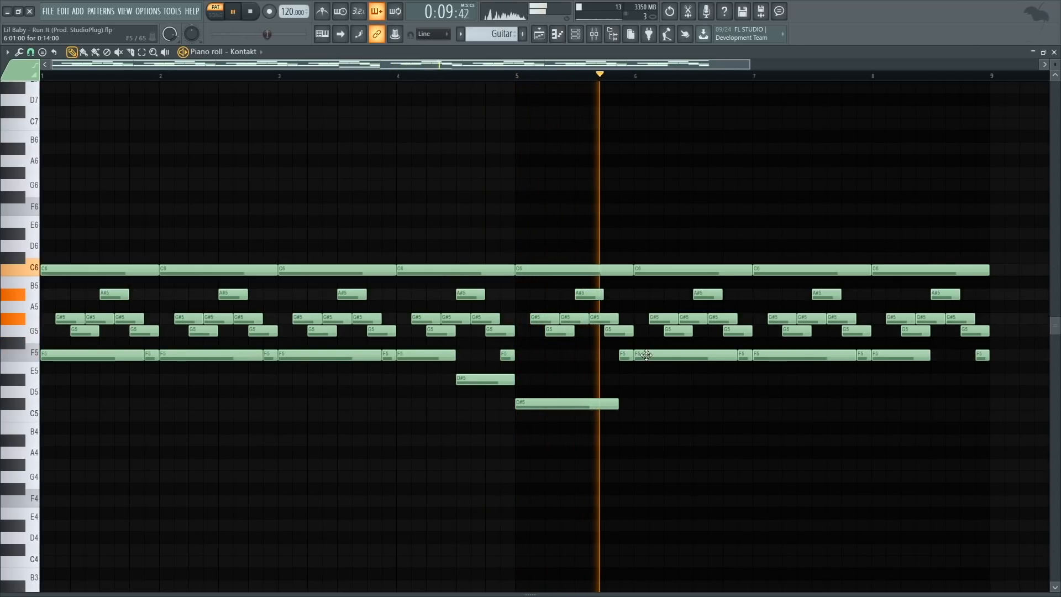
drag(719, 355, 719, 404)
drag(775, 355, 774, 405)
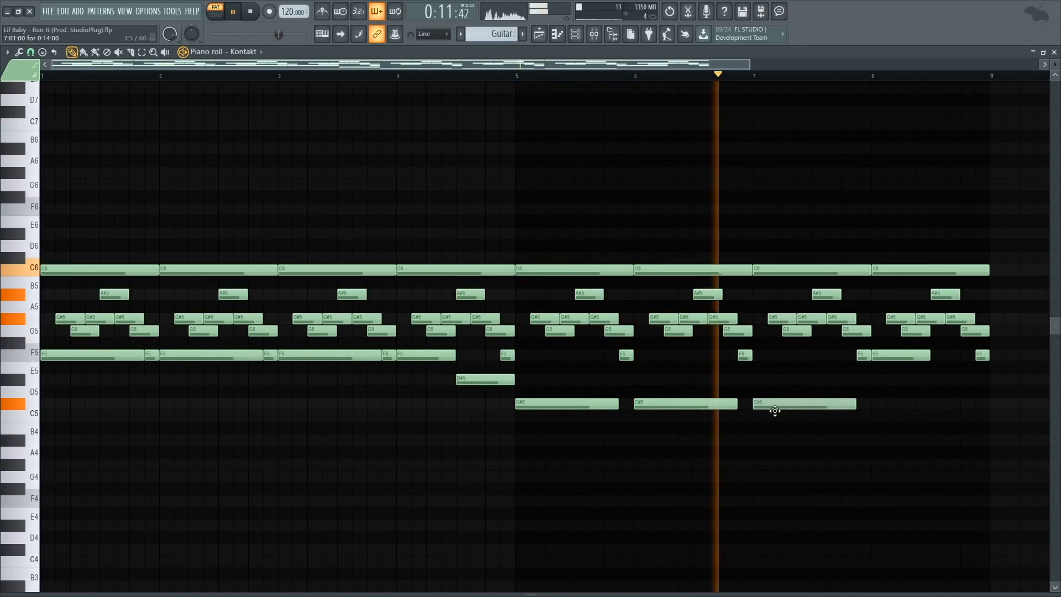
drag(896, 356, 912, 403)
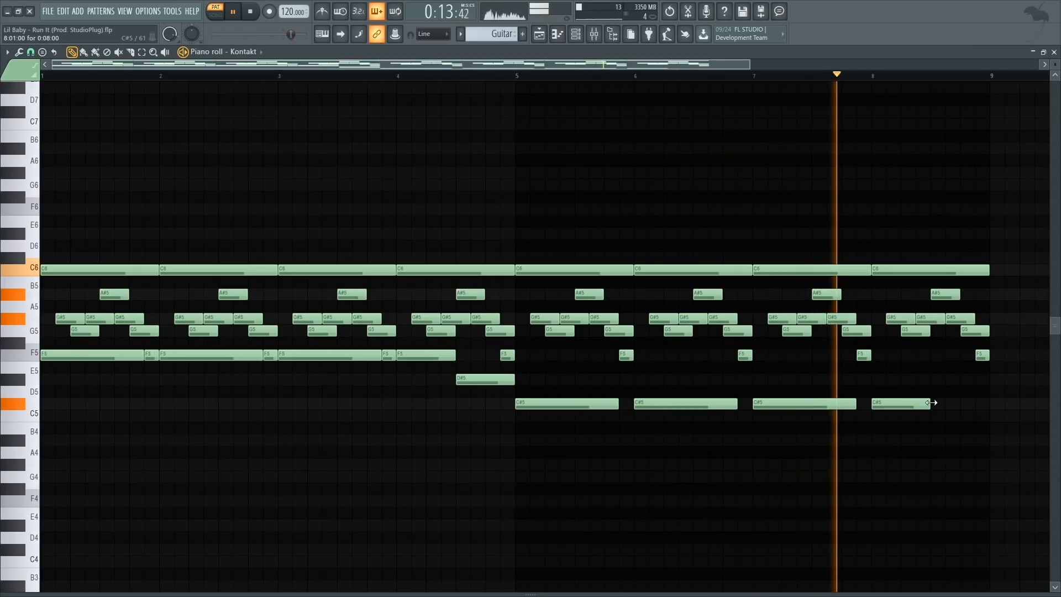
click(935, 379)
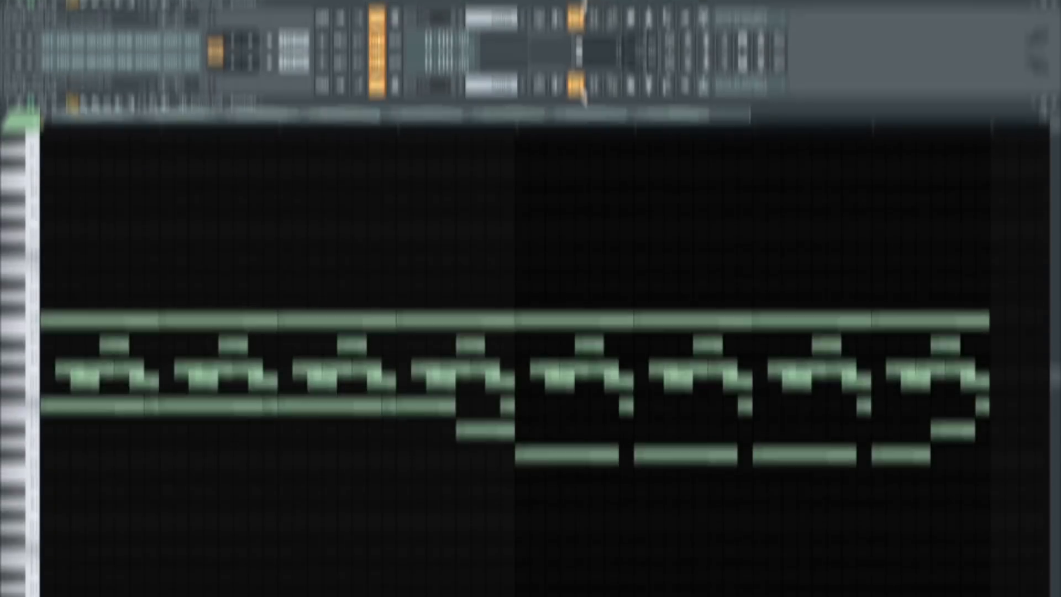
- Bring up the channel rack and open the Flute channel's empty piano roll
click(578, 87)
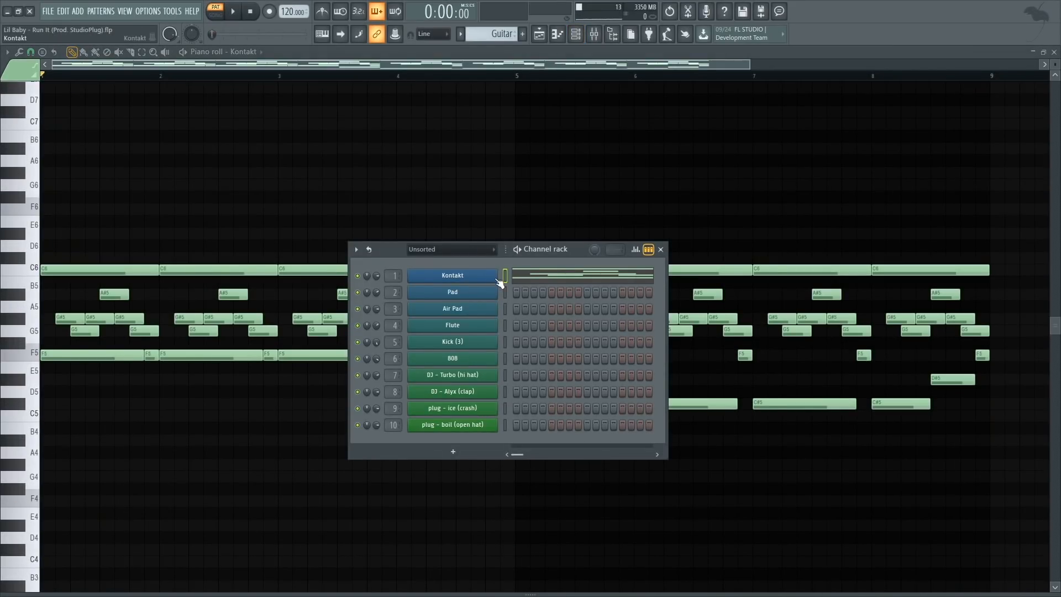
click(504, 326)
drag(390, 257, 342, 258)
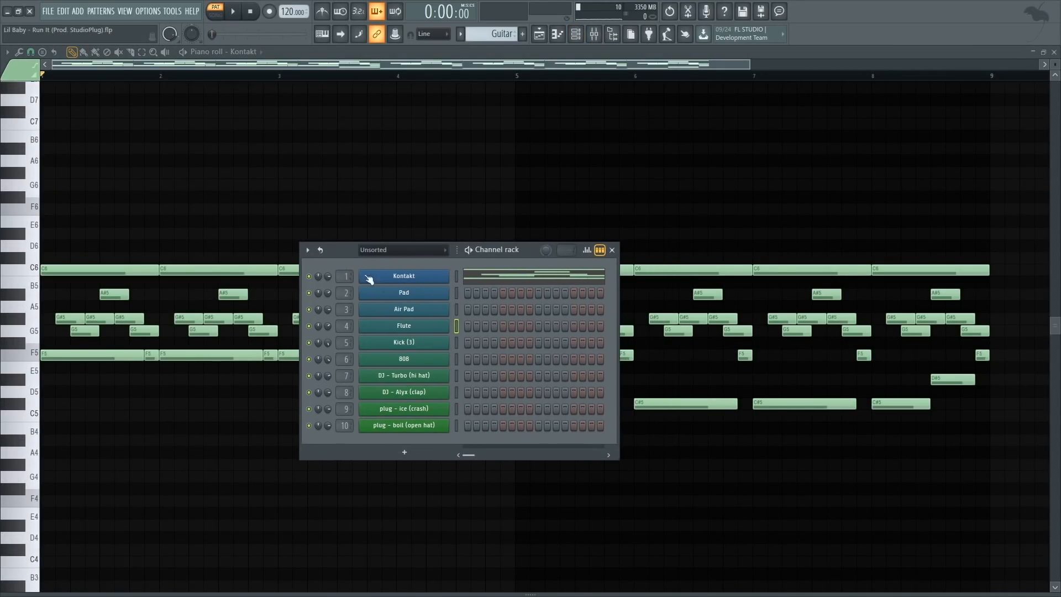
right_click(424, 326)
click(473, 326)
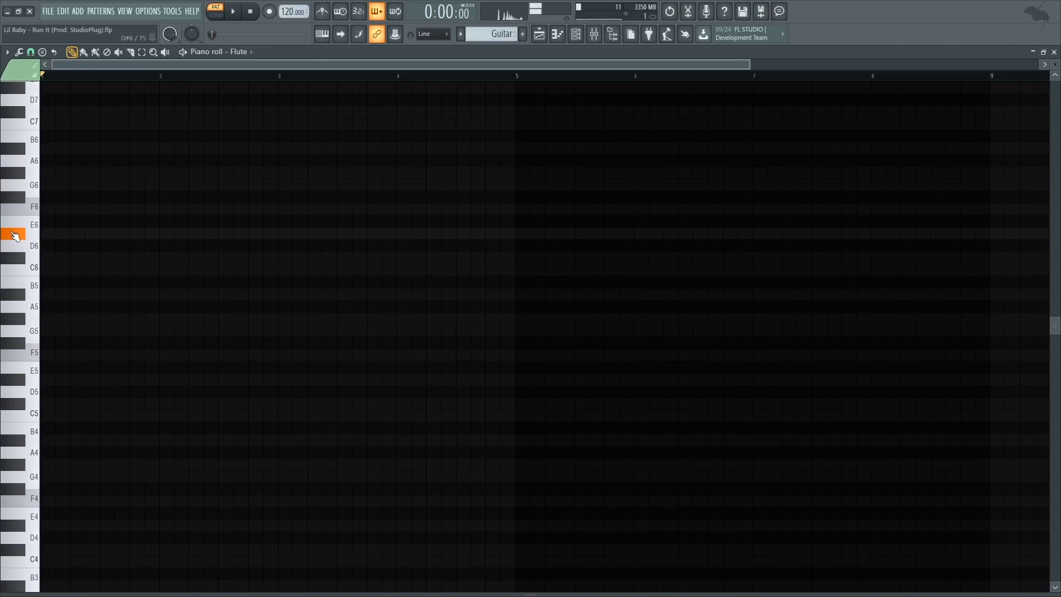
- Begin the flute melody in bar 1 with two F6 notes and an overlapping D#6, and audition it
click(52, 213)
key(space)
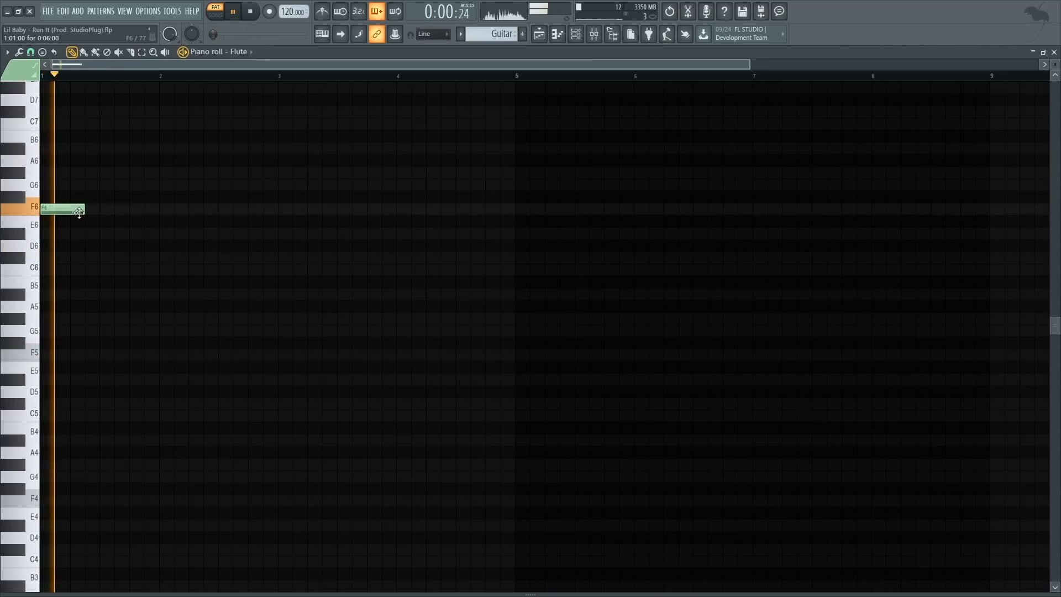
click(77, 211)
click(89, 233)
key(space)
key(space)
- Continue the bar 1 flute melody with F6, D#6 and C#6 notes and play it
click(107, 210)
click(122, 233)
key(space)
click(132, 258)
key(space)
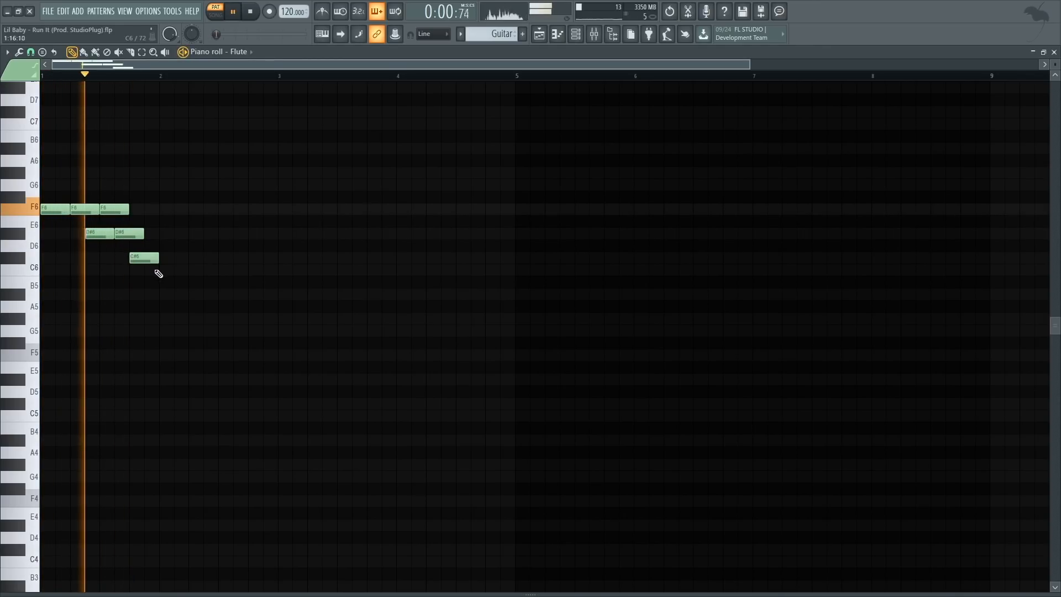
- Lower the last flute note of bar 1 to C6 and listen to the phrase
key(space)
drag(155, 258, 153, 270)
key(space)
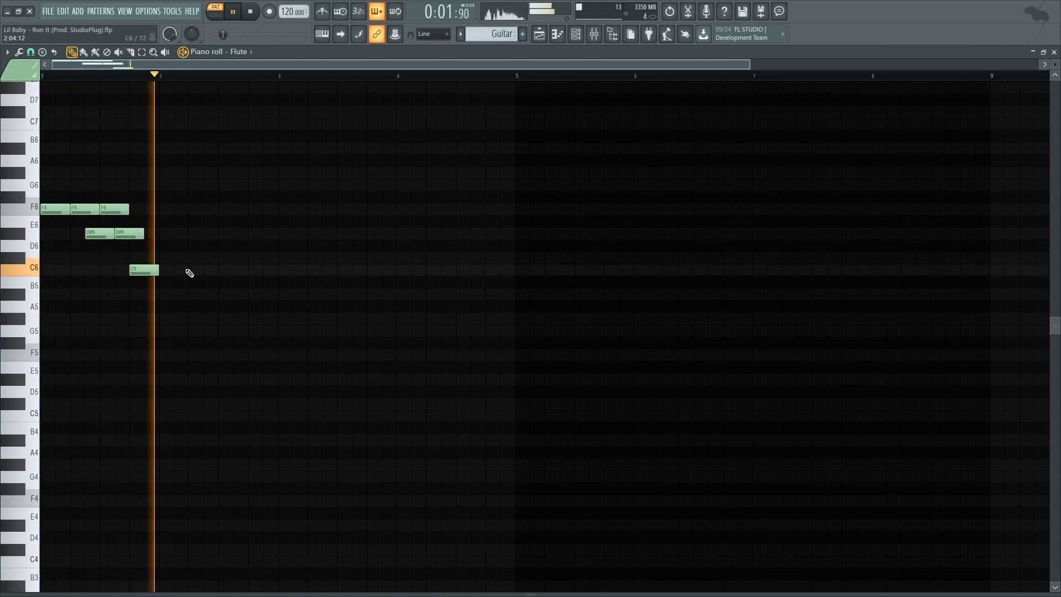
key(space)
- Repeat the flute phrase across bars 1 to 4, leaving out the opening F6 in bars 2 and 4
drag(81, 194, 210, 216)
key(space)
key(space)
click(106, 175)
key(ctrl+b)
key(space)
click(249, 163)
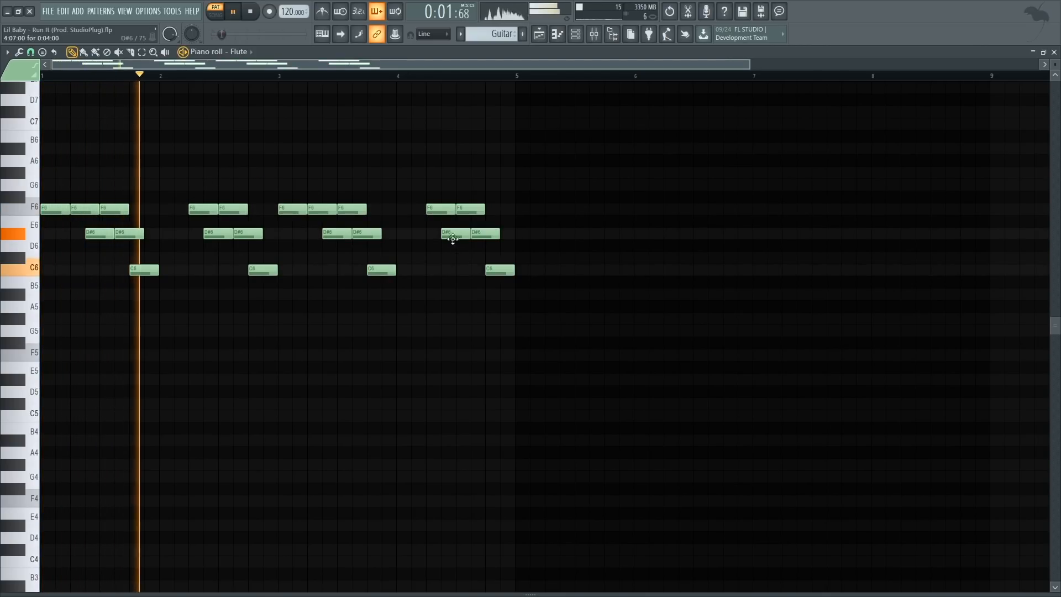
- Replace the flute notes in bar 4 with G#6, G6, G#6 and play the result
key(space)
click(429, 174)
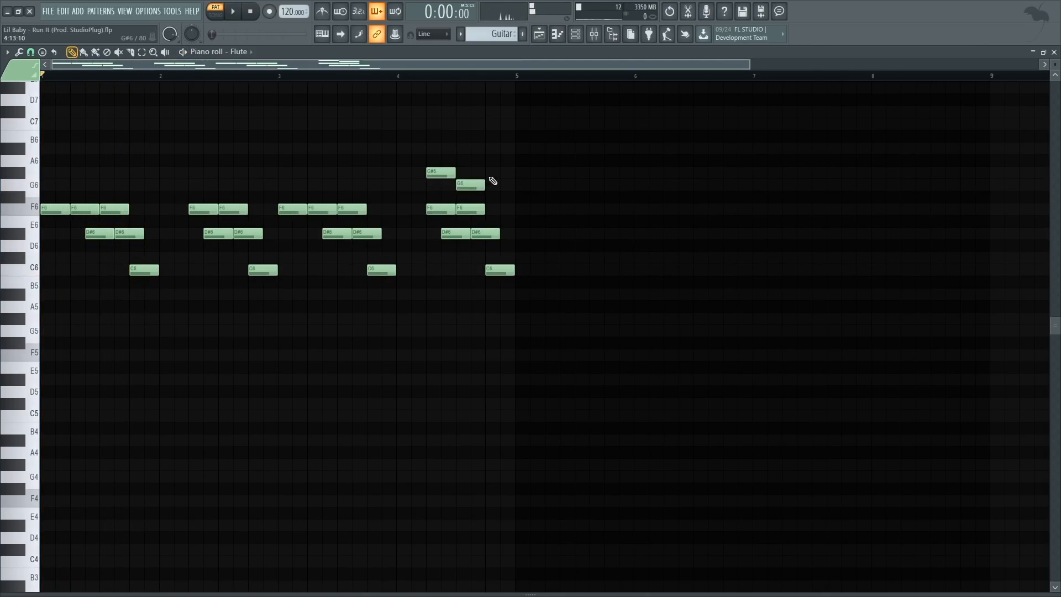
right_click(437, 209)
right_click(456, 234)
right_click(486, 233)
right_click(500, 270)
key(space)
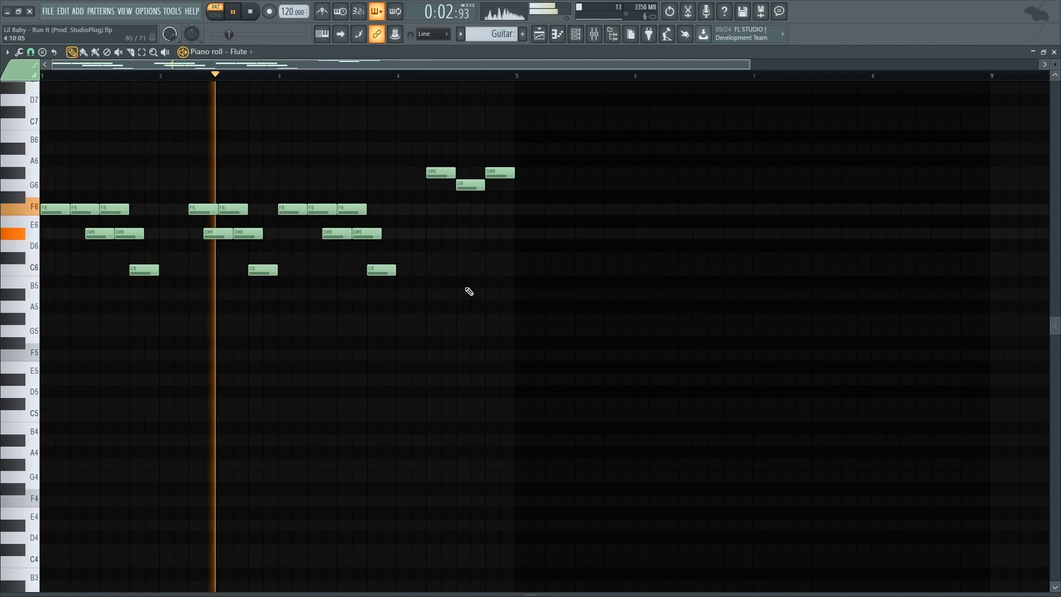
- Duplicate the four-bar flute melody into bars 5 to 8 and listen to it
key(ctrl+b)
key(ctrl+d)
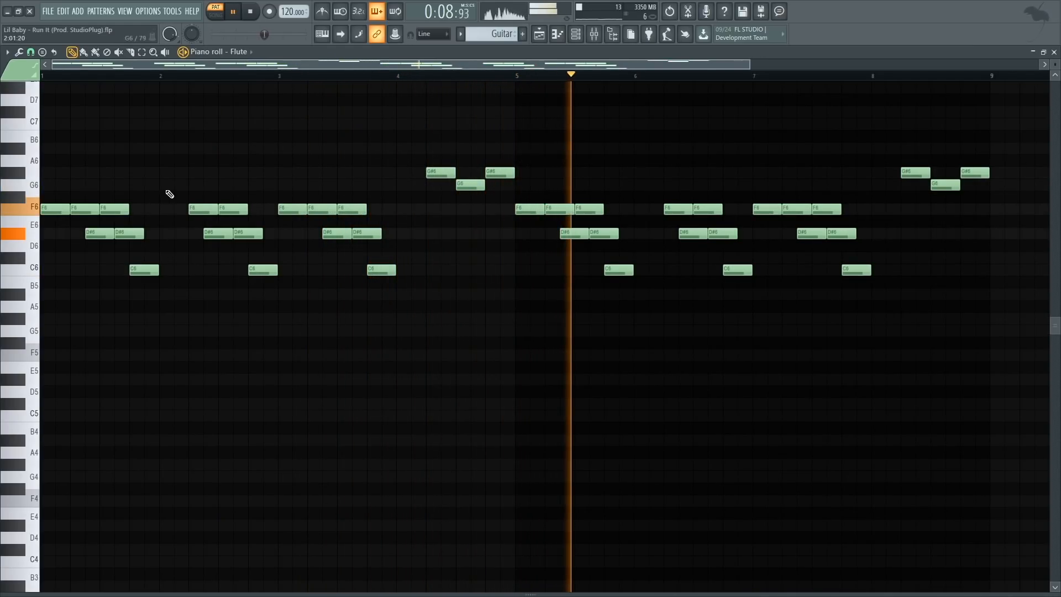
key(space)
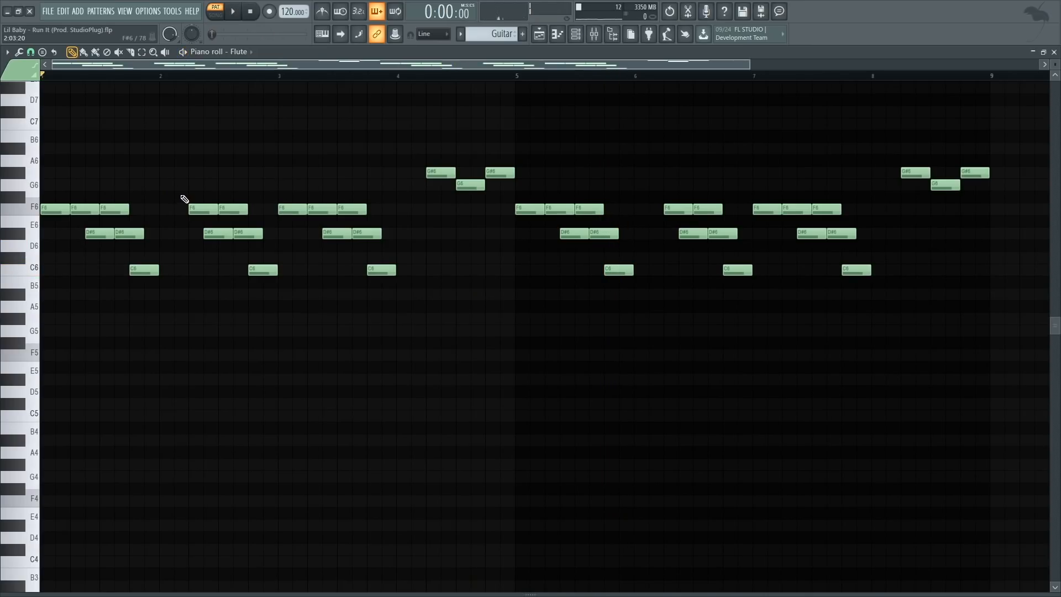
- Articulate the flute notes to legato lengths, shorten them all slightly with snap at 1/2 step, and play the melody
key(alt+l)
key(Return)
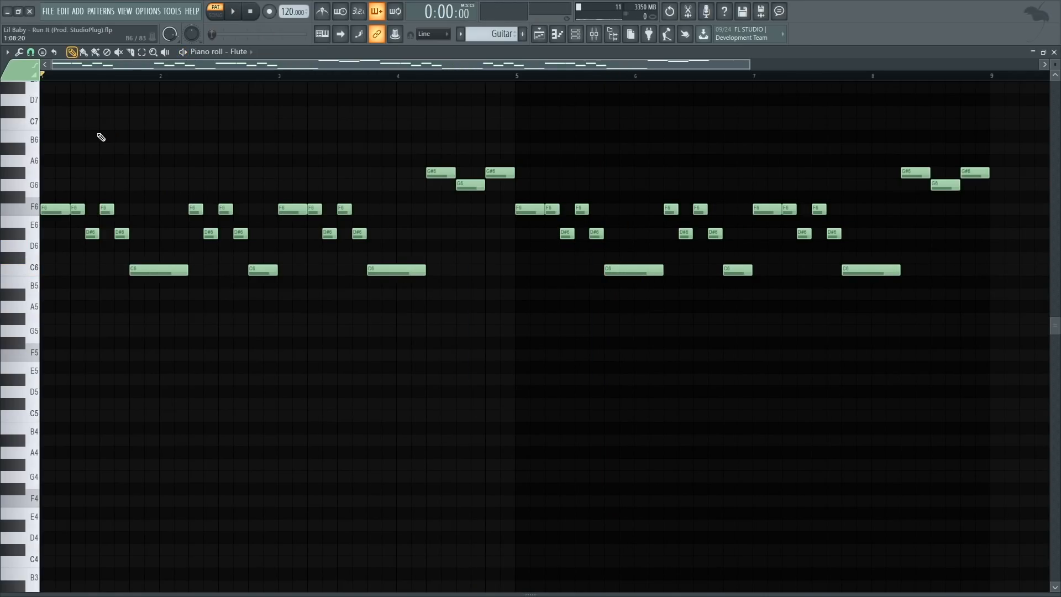
click(31, 52)
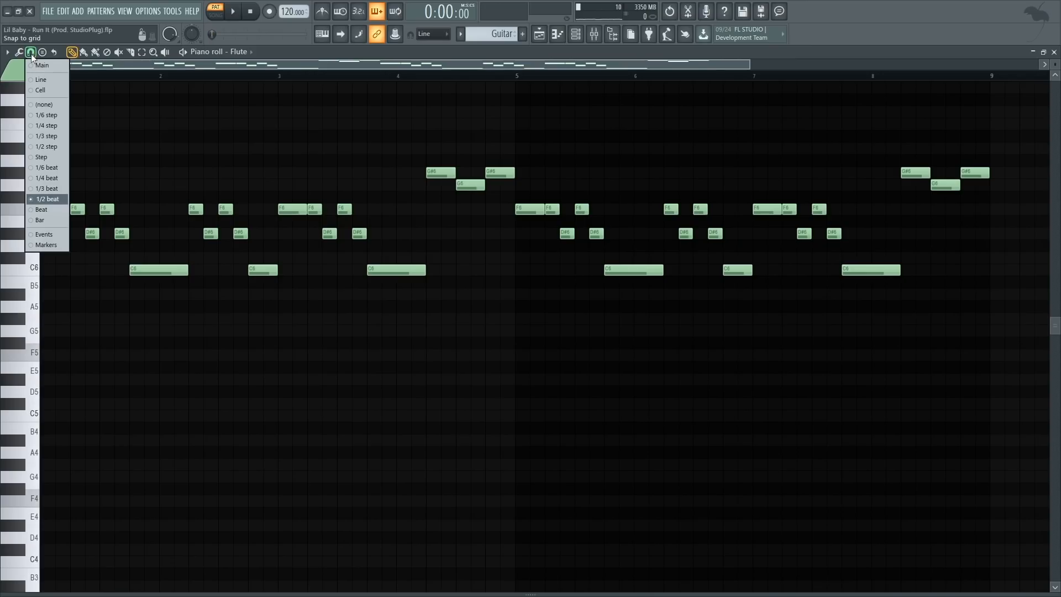
click(44, 147)
key(ctrl+a)
drag(127, 237, 123, 236)
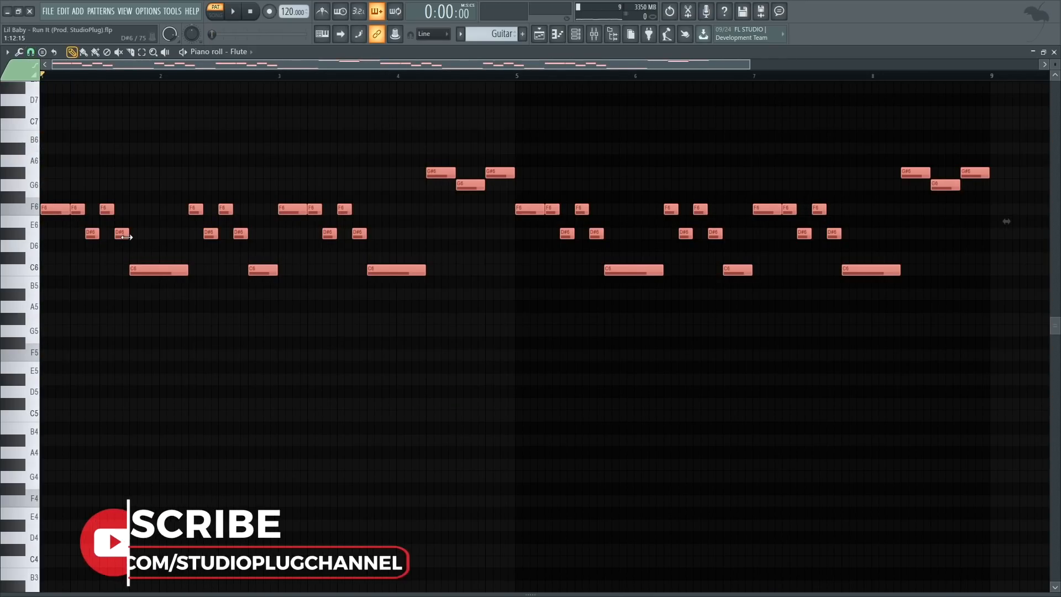
click(133, 214)
key(space)
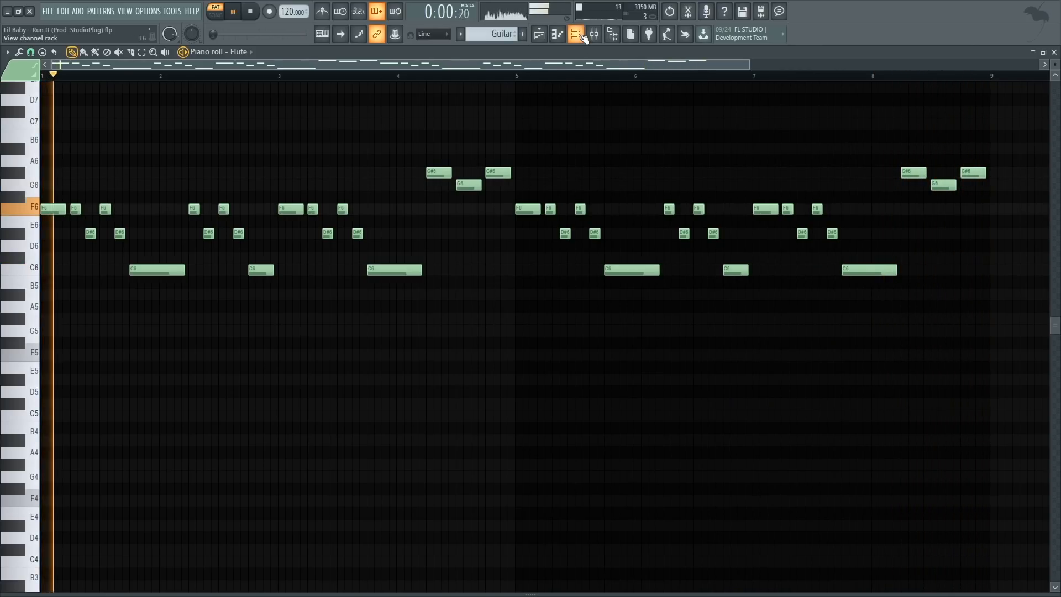
- Try the Kontakt notes on the Pad channel with Kontakt and Flute muted, and remove the pasted notes after listening
key(F6)
key(space)
click(455, 276)
drag(346, 250, 334, 245)
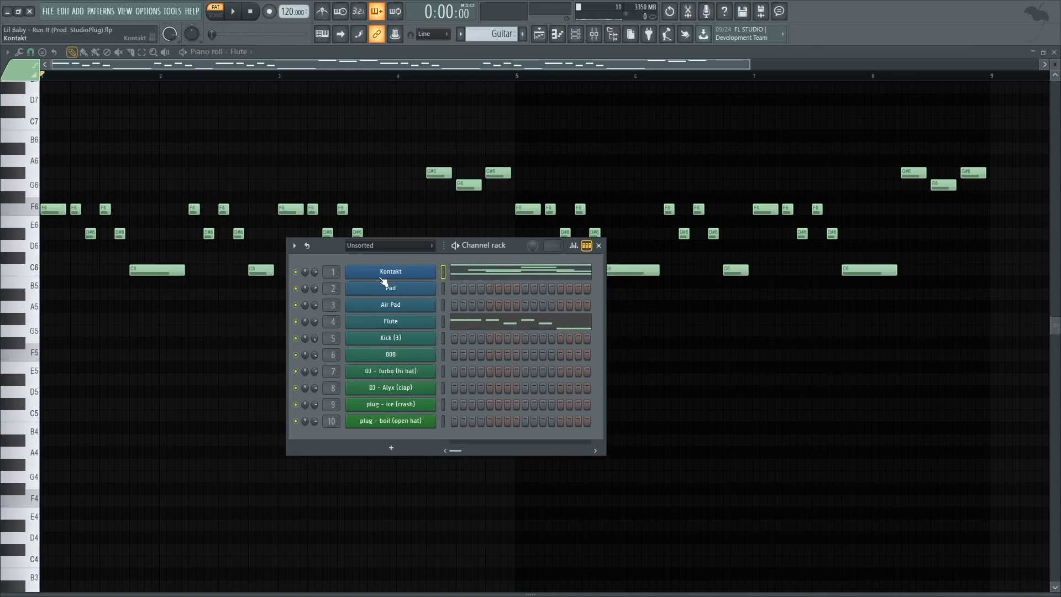
click(441, 290)
key(ctrl+v)
key(space)
click(296, 321)
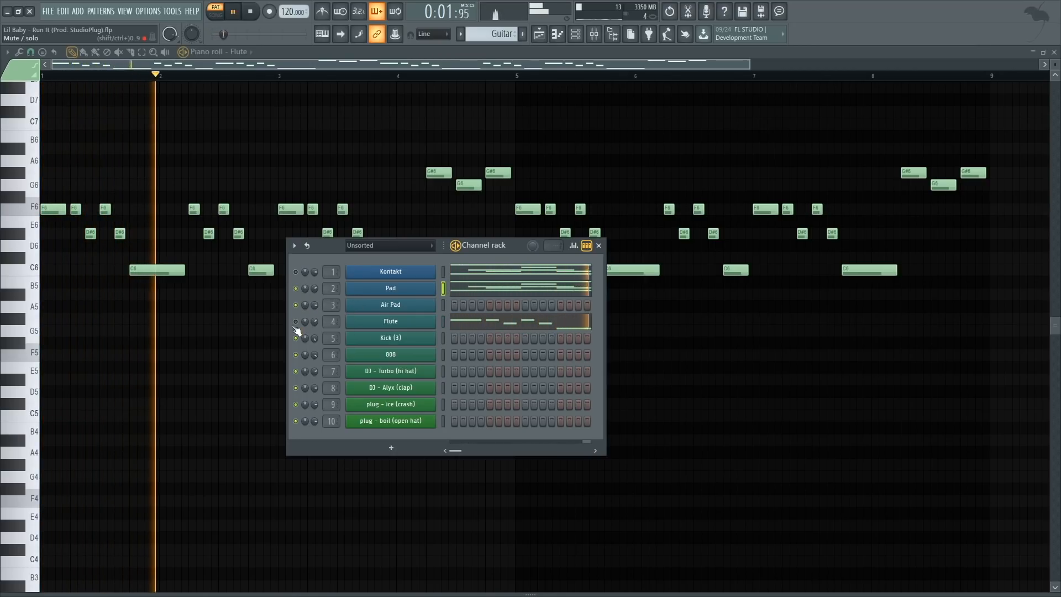
key(space)
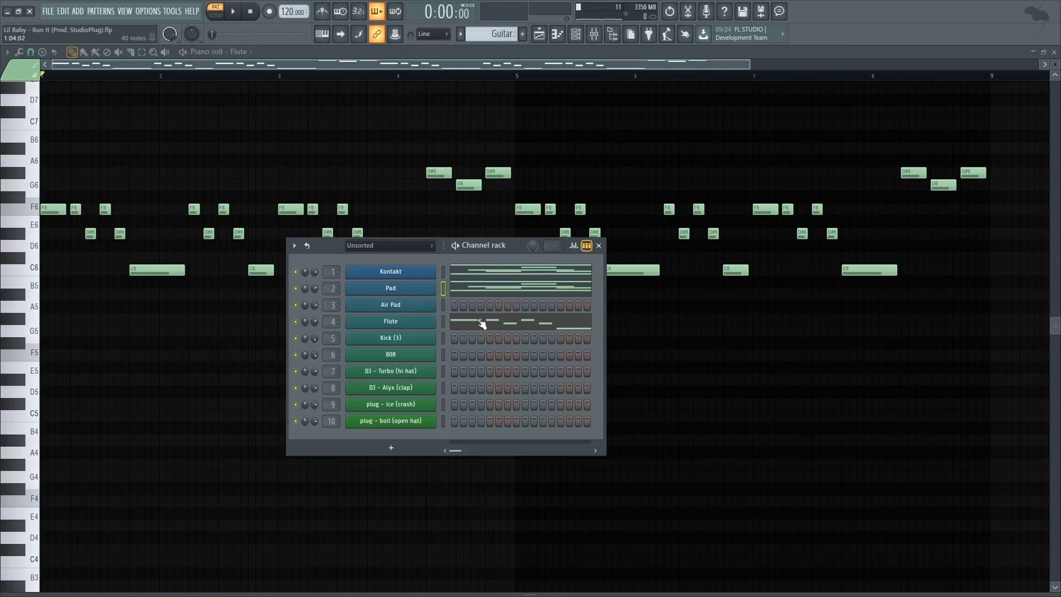
right_click(449, 293)
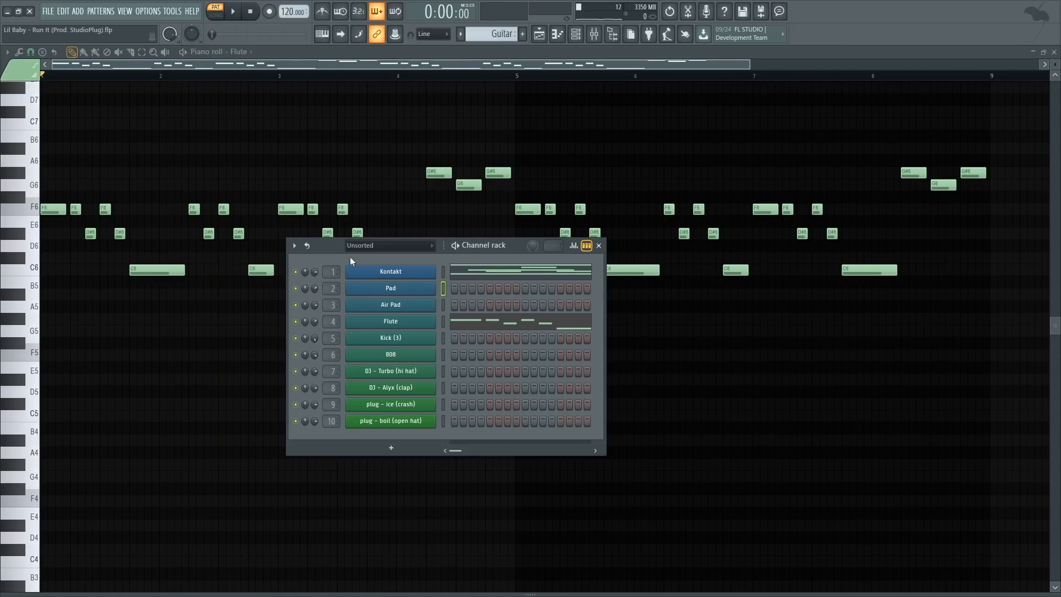
drag(334, 247, 348, 231)
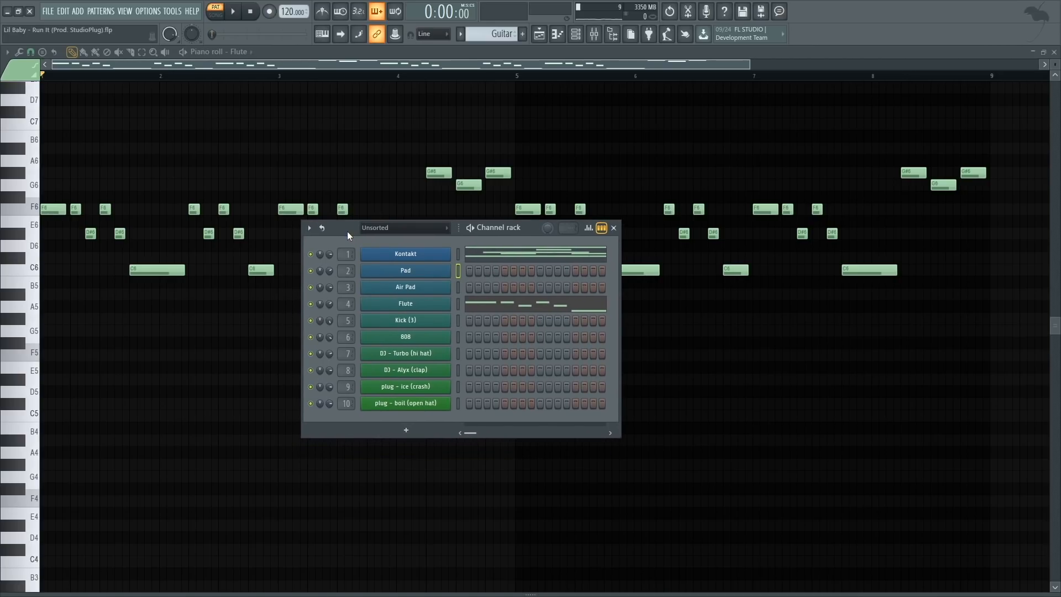
drag(347, 231, 265, 318)
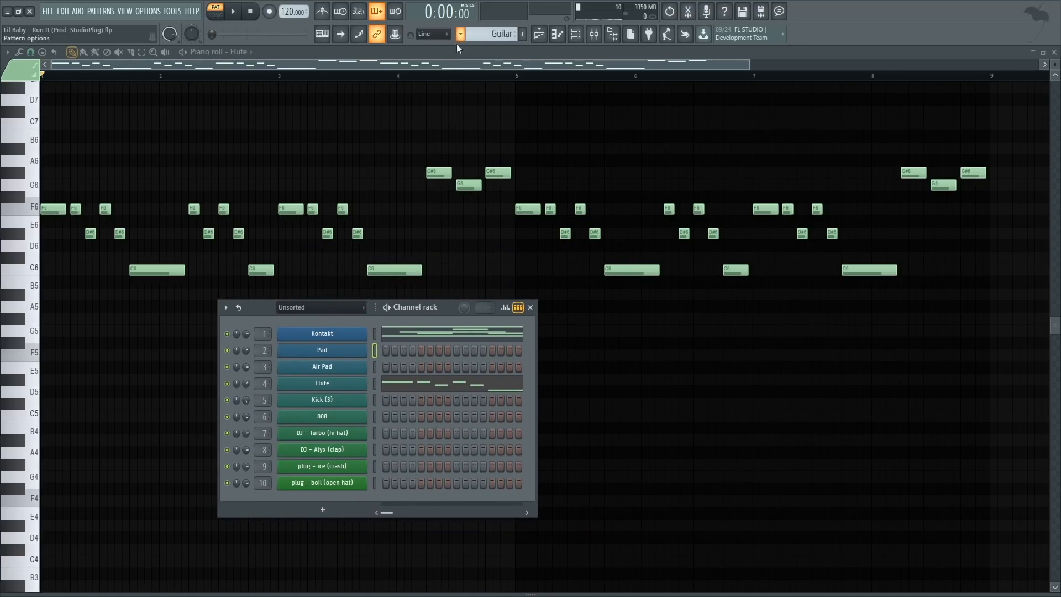
drag(266, 317, 251, 328)
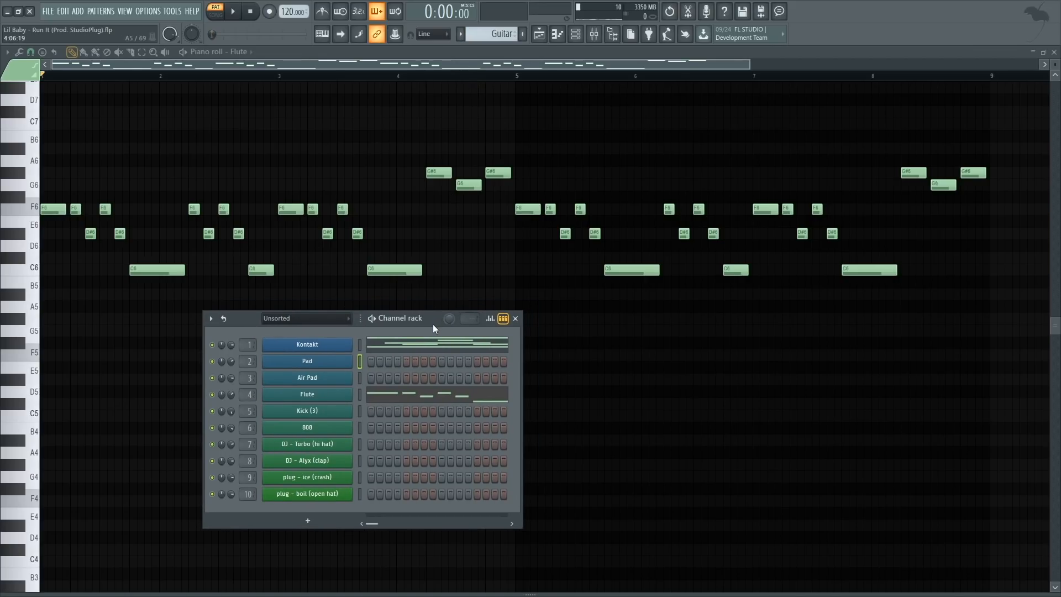
drag(433, 324, 530, 303)
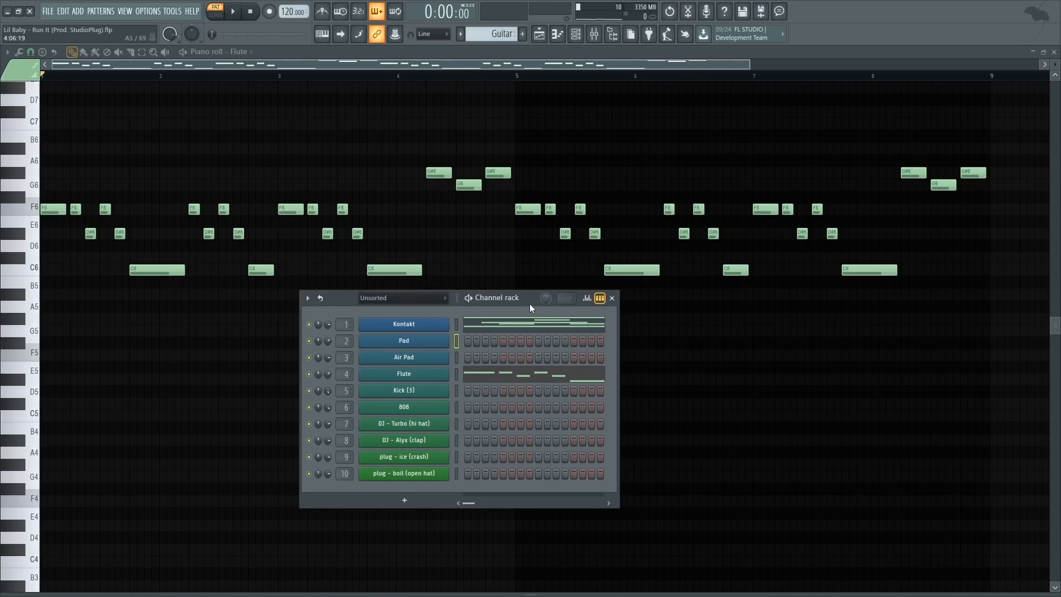
- Examine the audio clip render settings for the Guitar pattern: WAV bit depth, resampling, tail and stereo or mono output
click(461, 34)
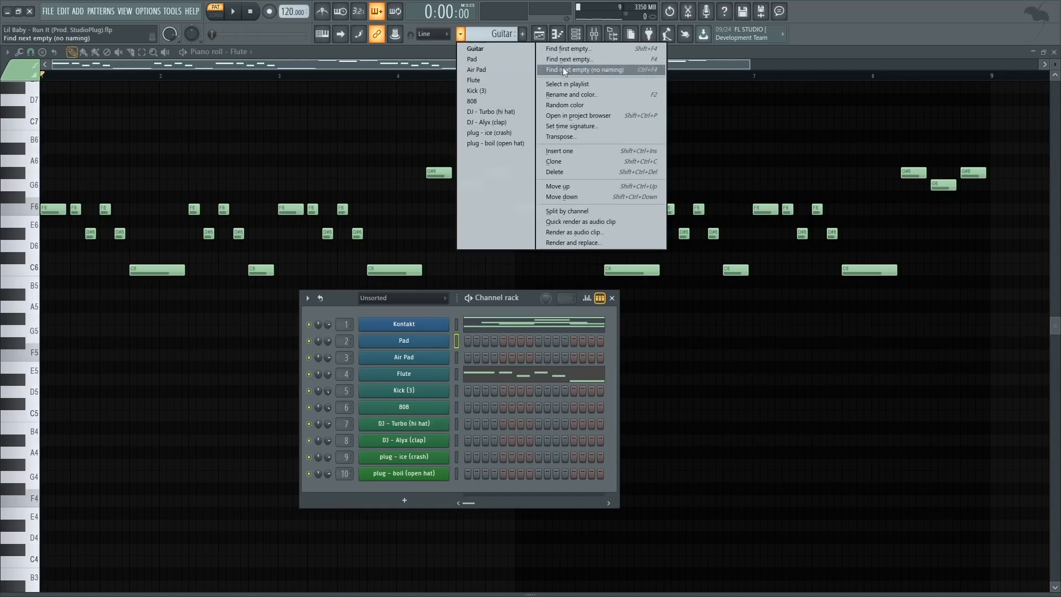
click(586, 234)
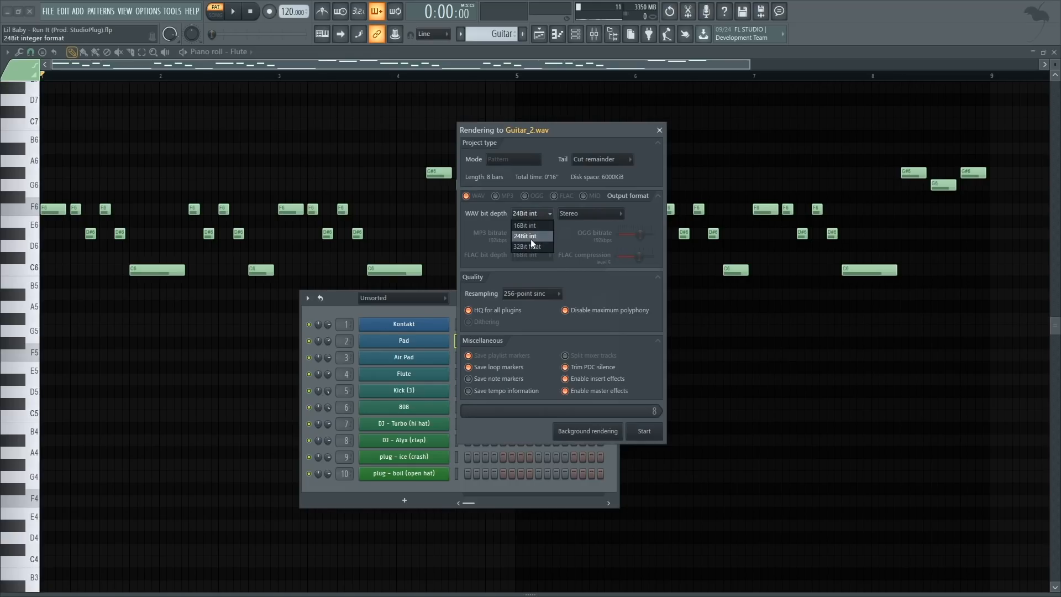
click(531, 237)
click(491, 217)
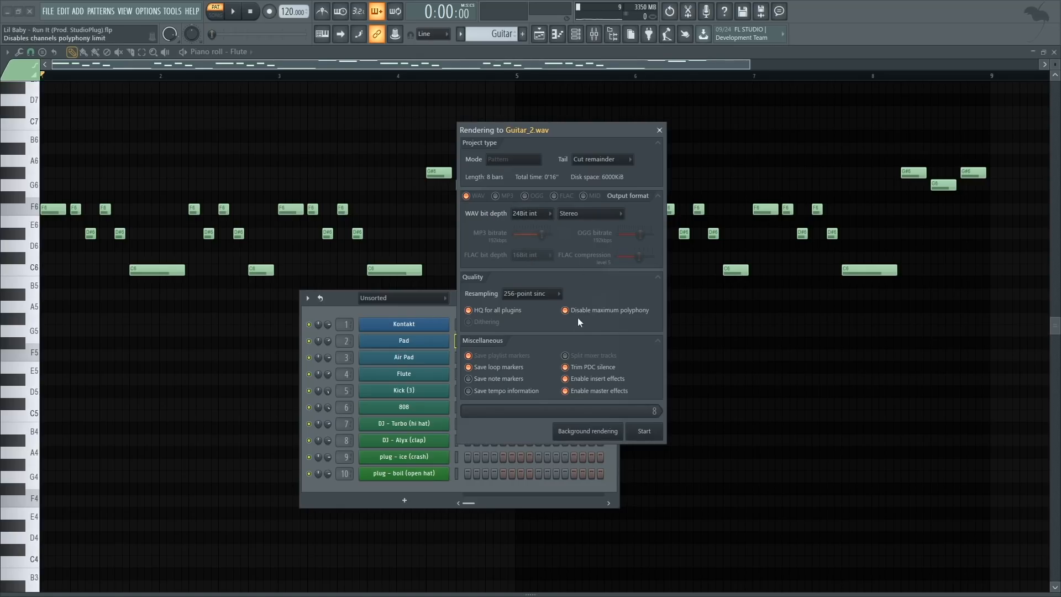
click(536, 300)
click(473, 286)
click(608, 159)
click(604, 159)
click(592, 149)
click(611, 215)
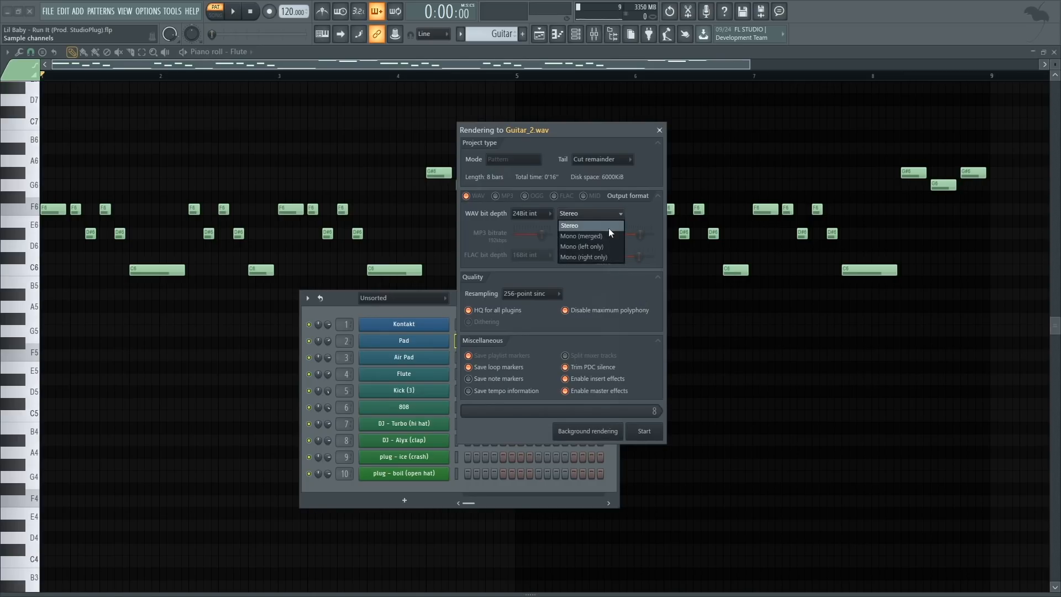
click(623, 141)
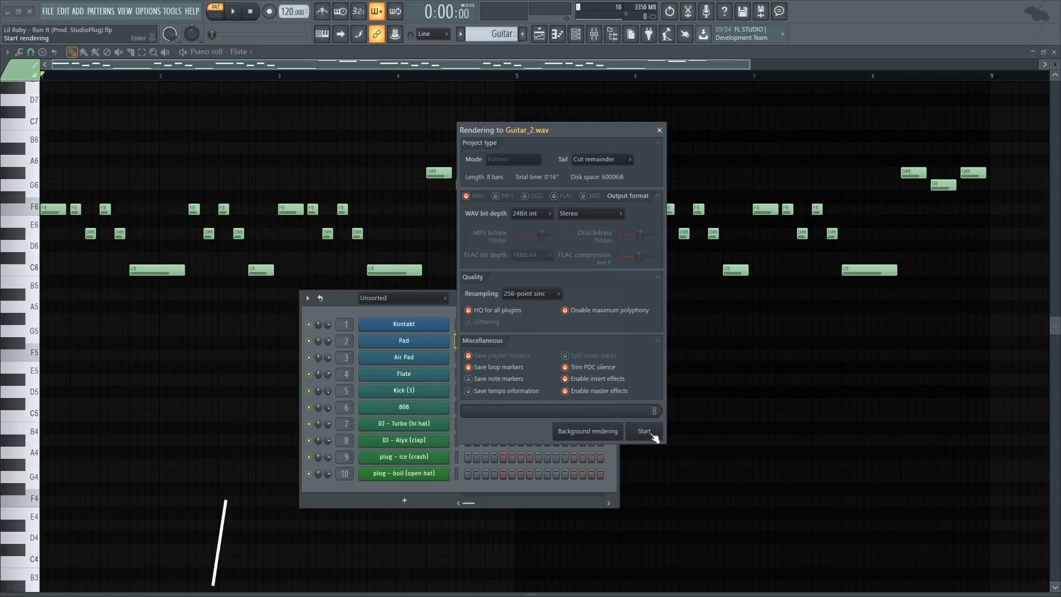
click(659, 130)
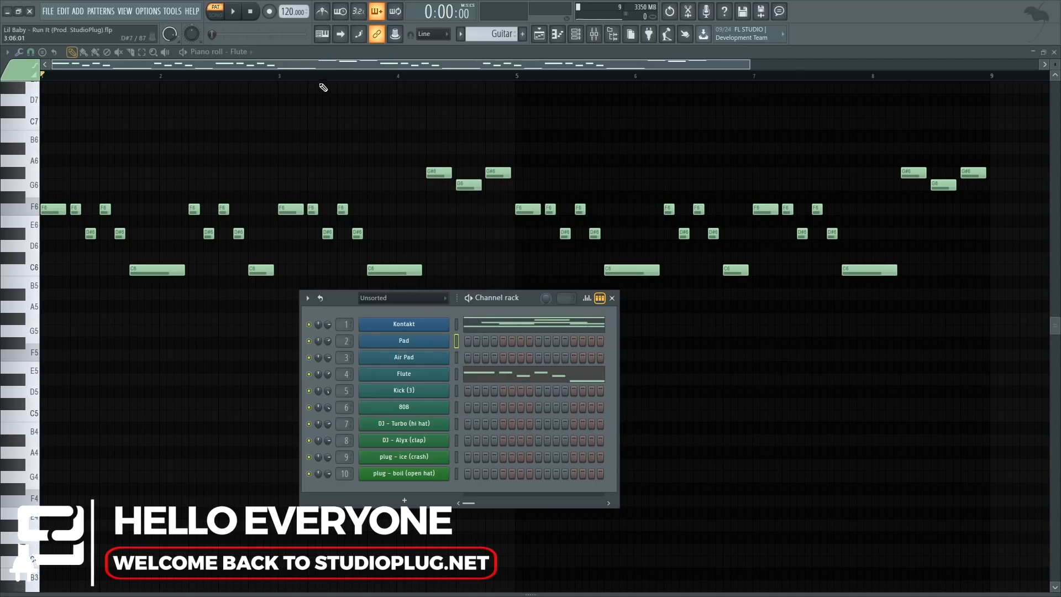
- Quick render the Guitar pattern as an audio clip and preview the rendered clip in its channel settings
click(461, 34)
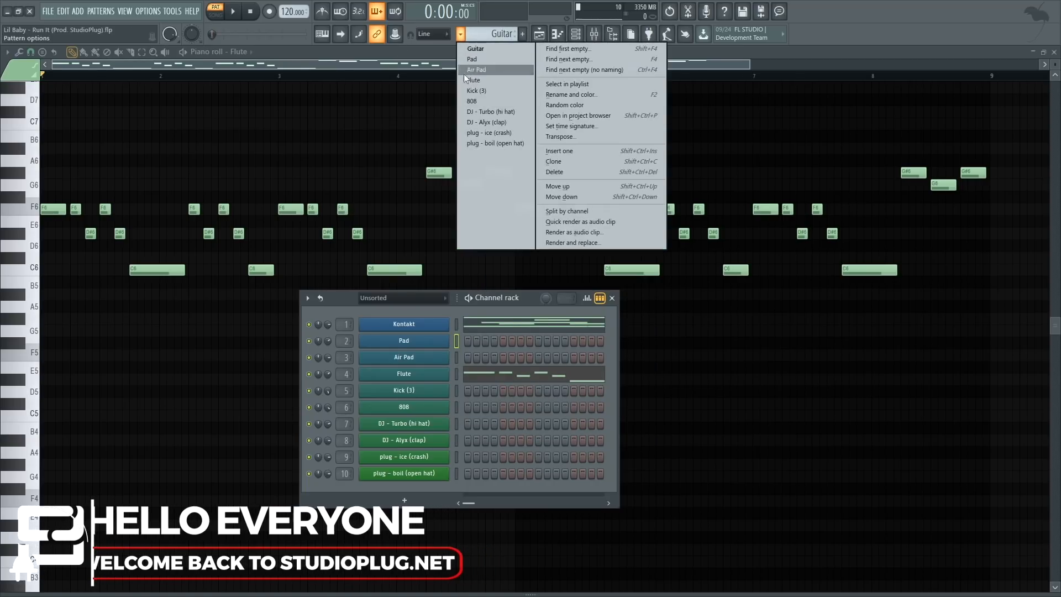
click(581, 221)
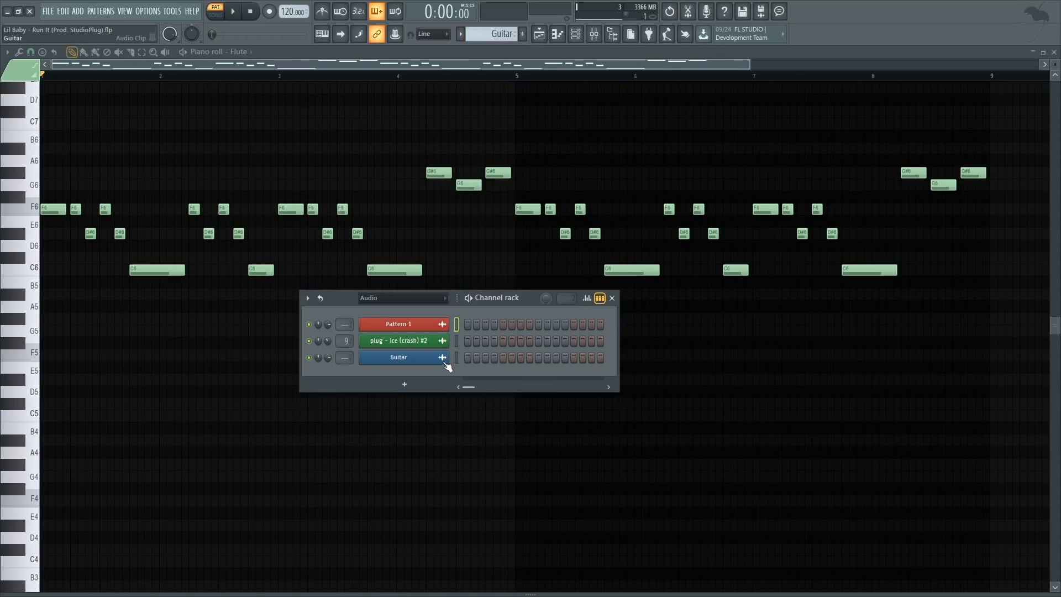
click(416, 329)
click(412, 329)
click(404, 358)
drag(244, 144, 818, 203)
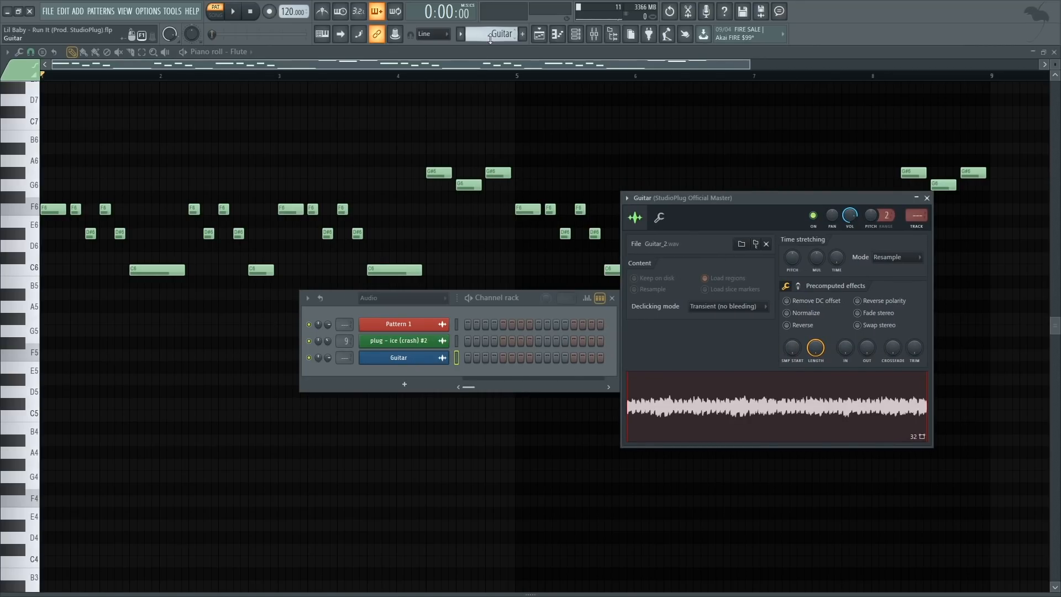
click(703, 412)
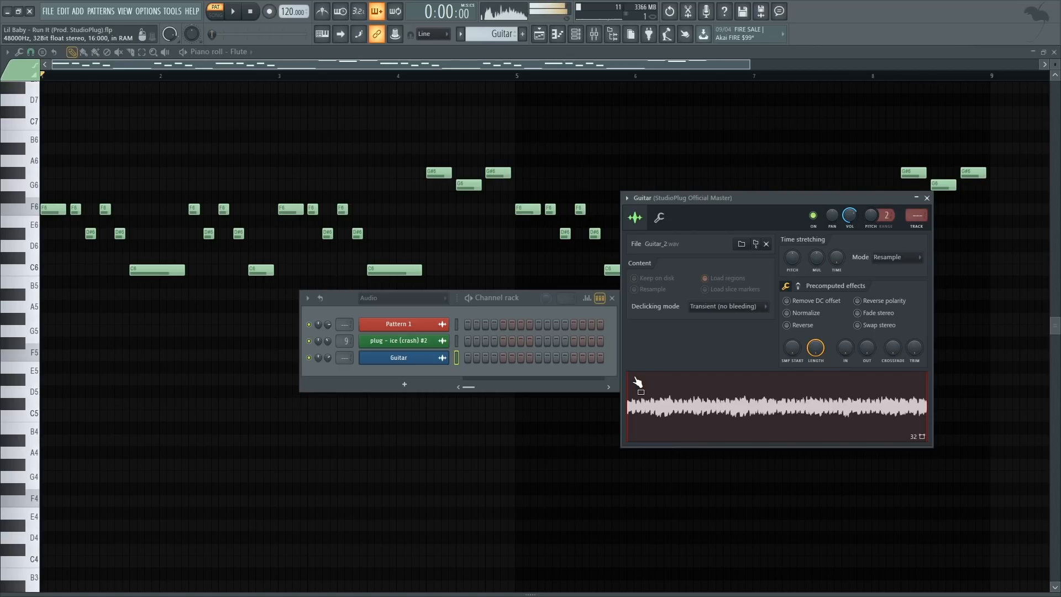
- Close the rendered clip's settings and return the channel rack to the Unsorted group
click(437, 358)
click(403, 299)
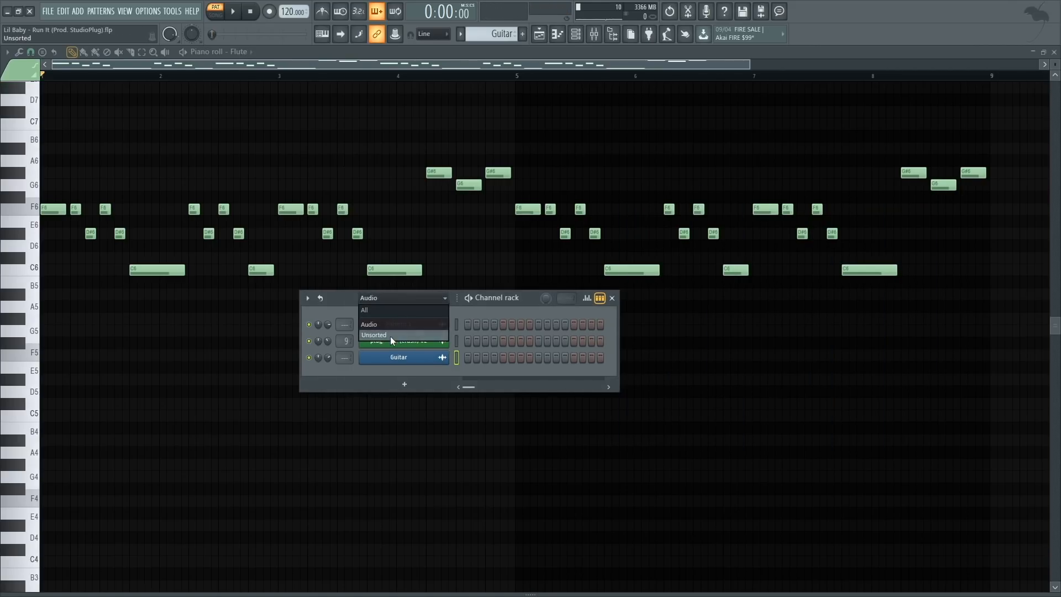
click(390, 335)
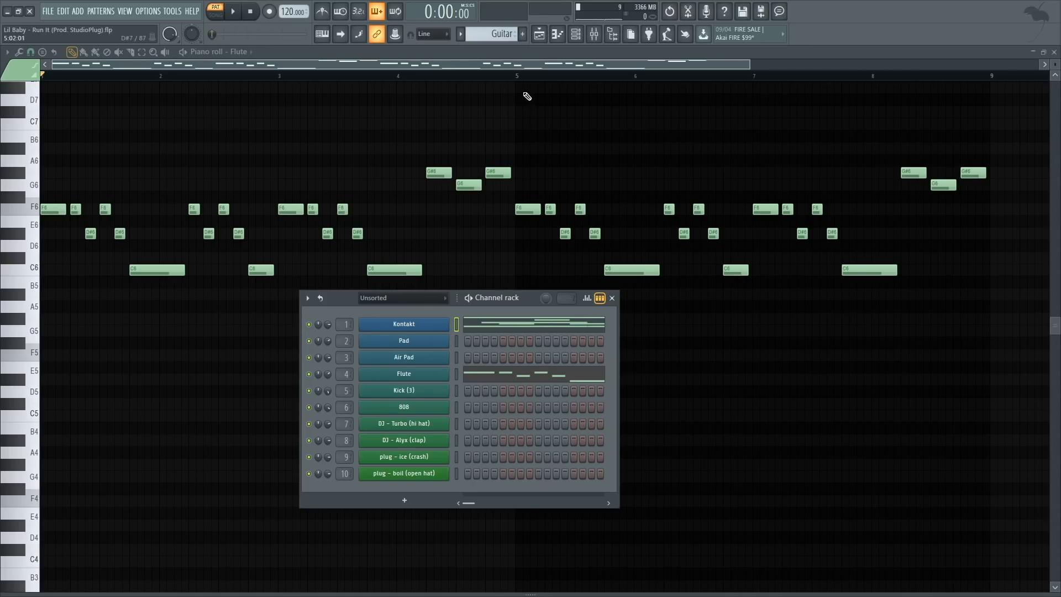
- Open the mixer, bring up Edison on the master track, and clear its existing recording
click(595, 36)
drag(498, 101, 535, 126)
click(917, 272)
click(918, 273)
click(918, 272)
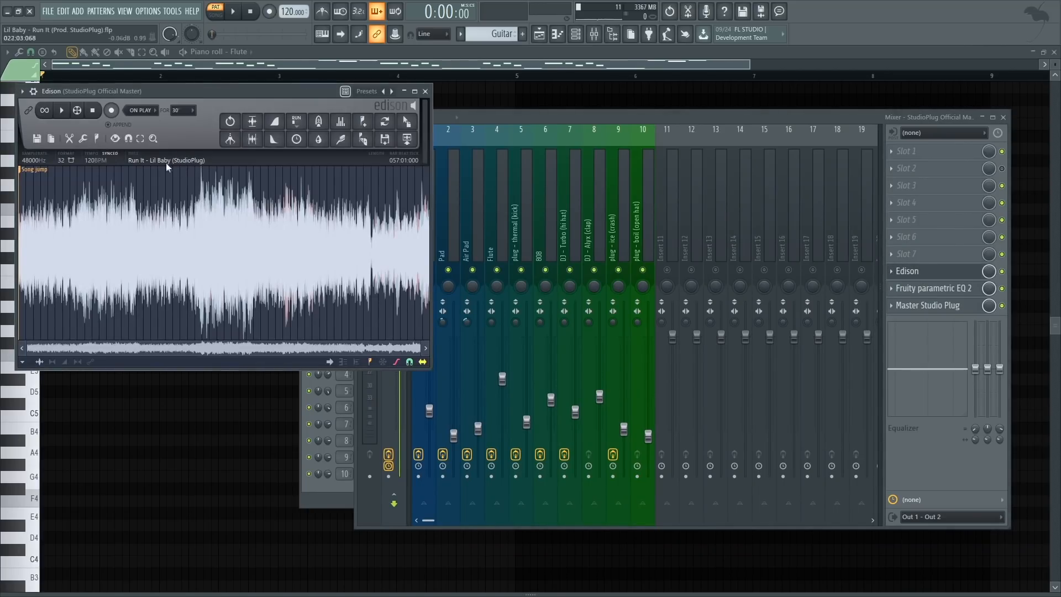
click(108, 108)
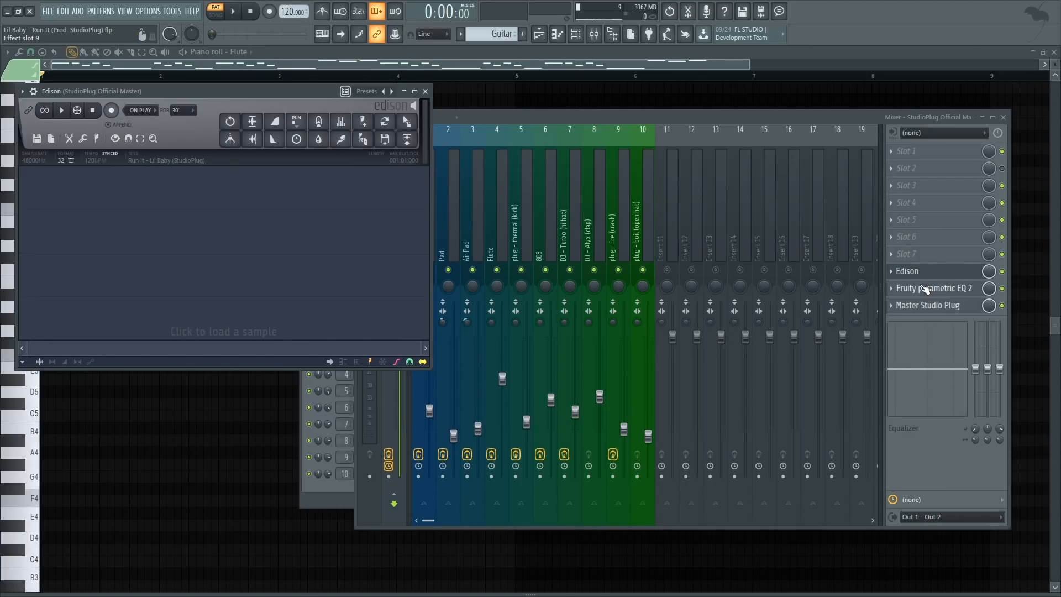
right_click(906, 276)
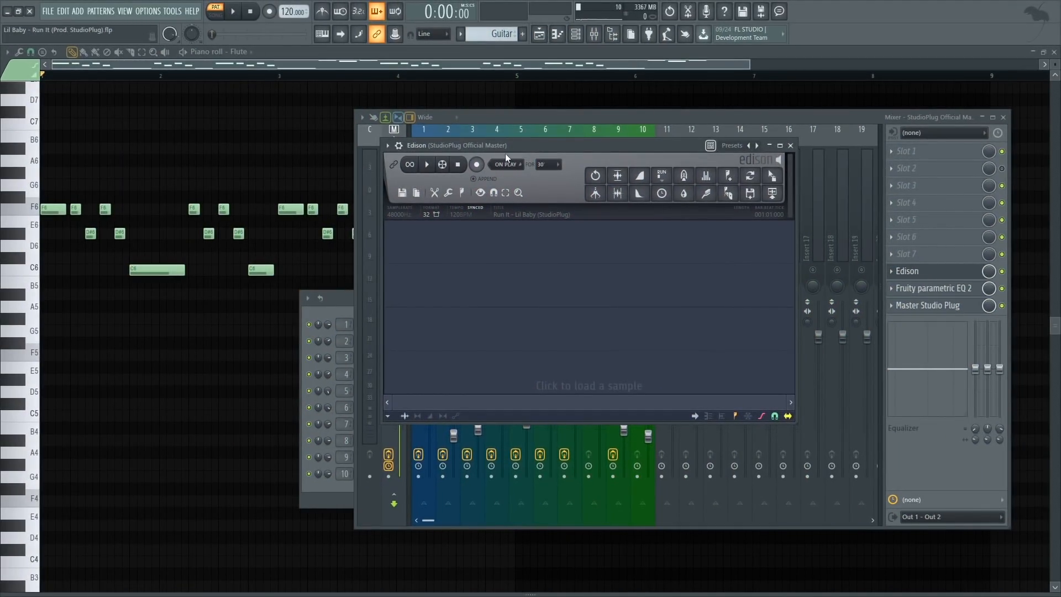
- Record the Guitar pattern's playback in Edison on the master track, stop after the full pass, and deselect the recorded audio
click(477, 166)
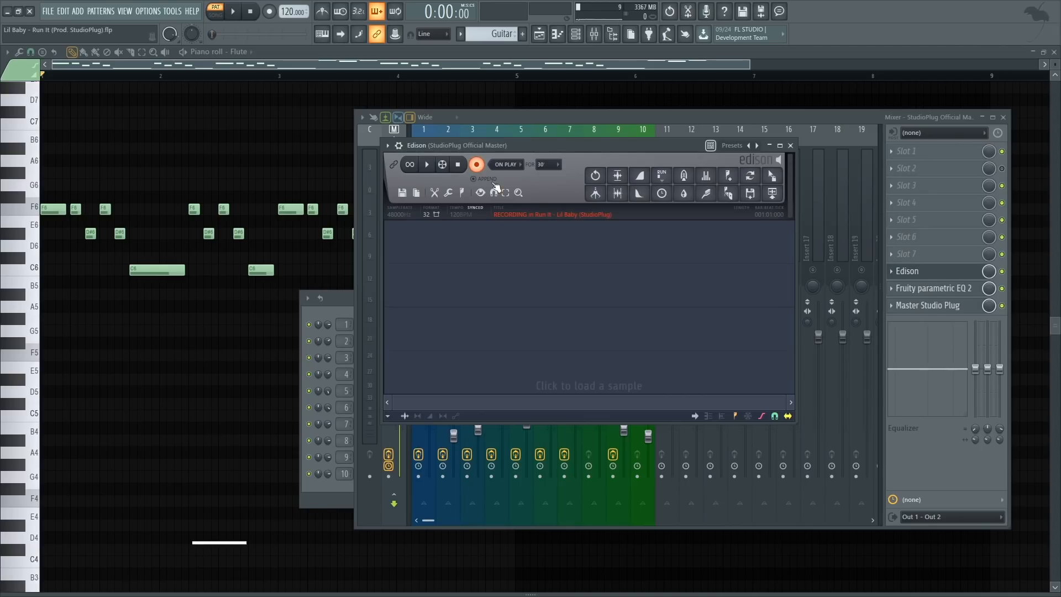
click(236, 12)
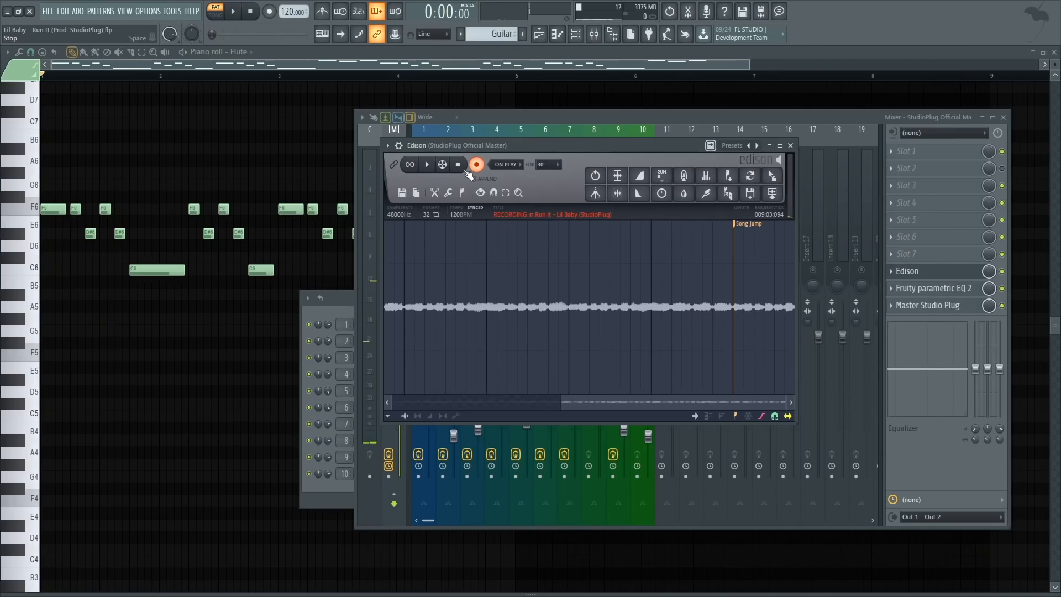
click(336, 96)
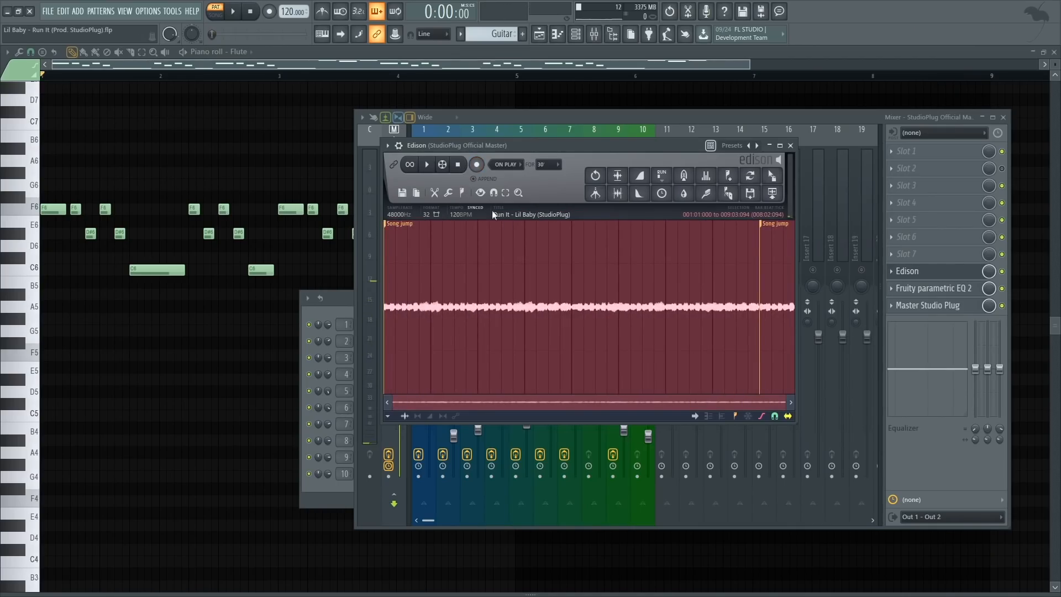
click(665, 288)
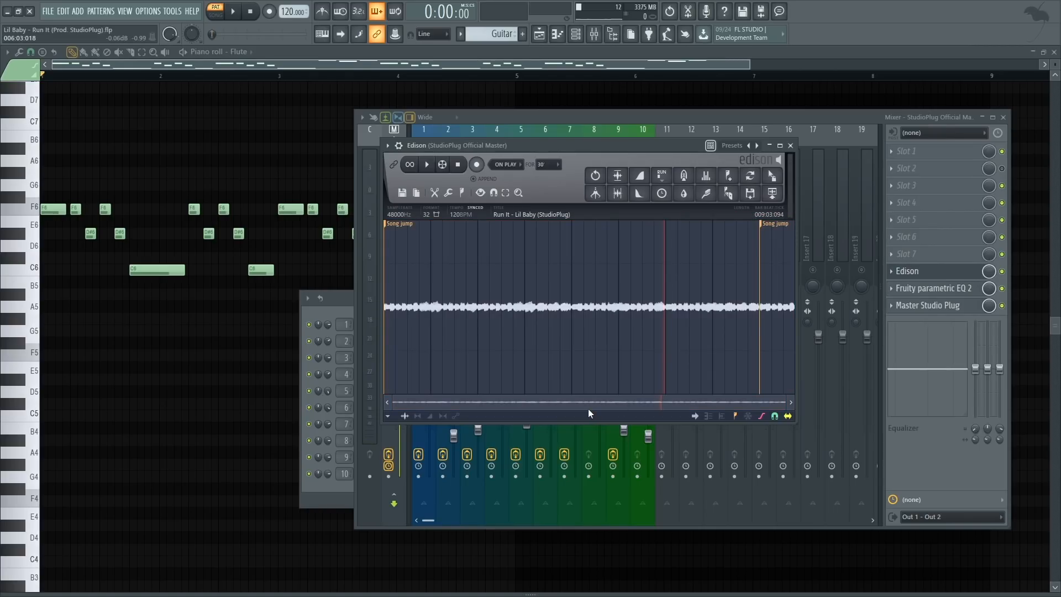
- Set Edison's snapping to the grid and select the recording from 004:03:000 to 006:01:000
right_click(551, 313)
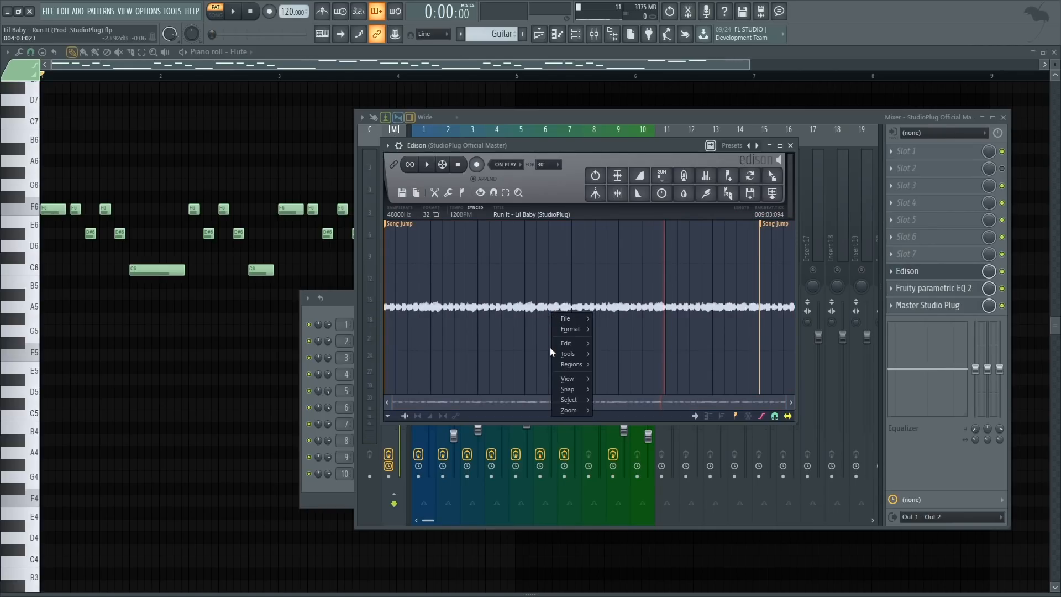
mouse_move(574, 367)
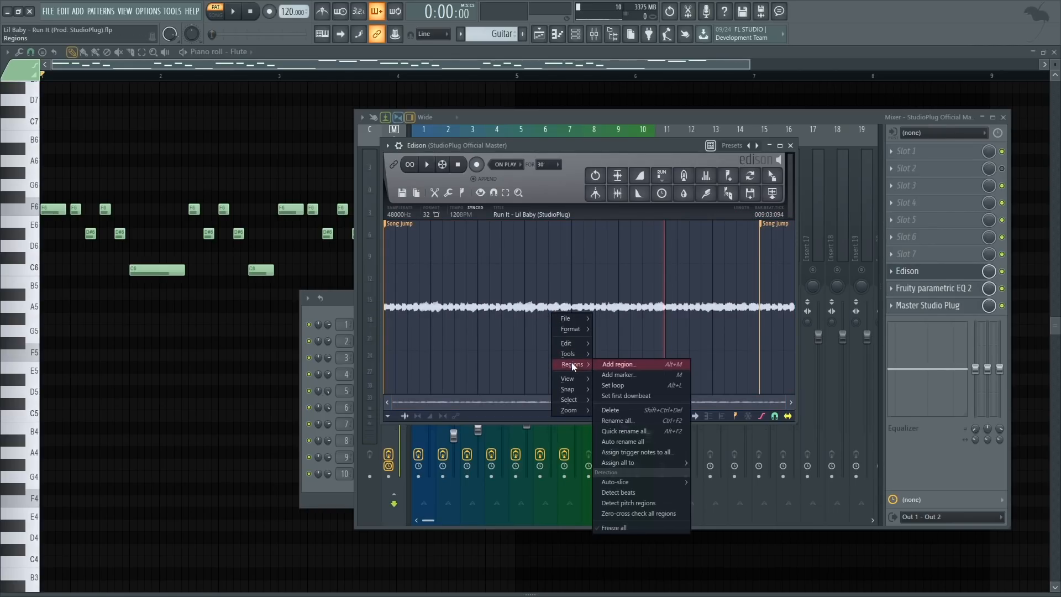
click(500, 318)
right_click(546, 275)
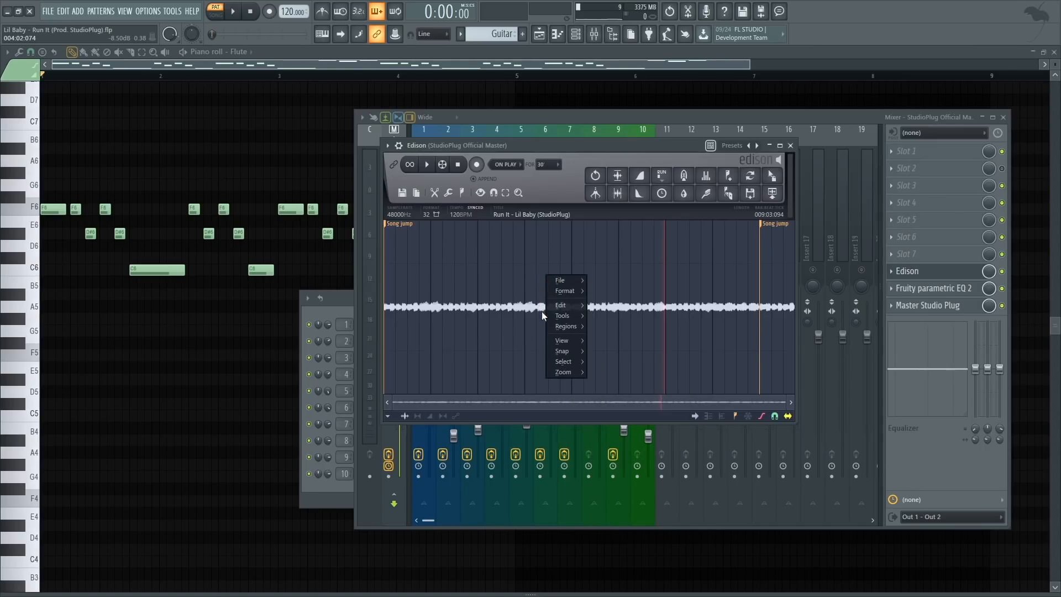
mouse_move(562, 326)
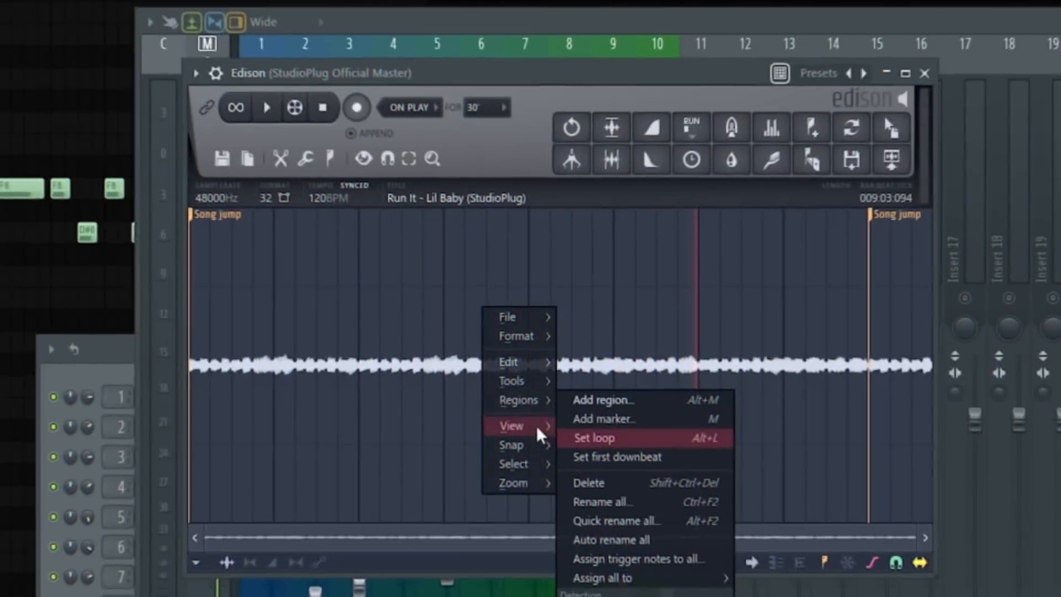
mouse_move(544, 445)
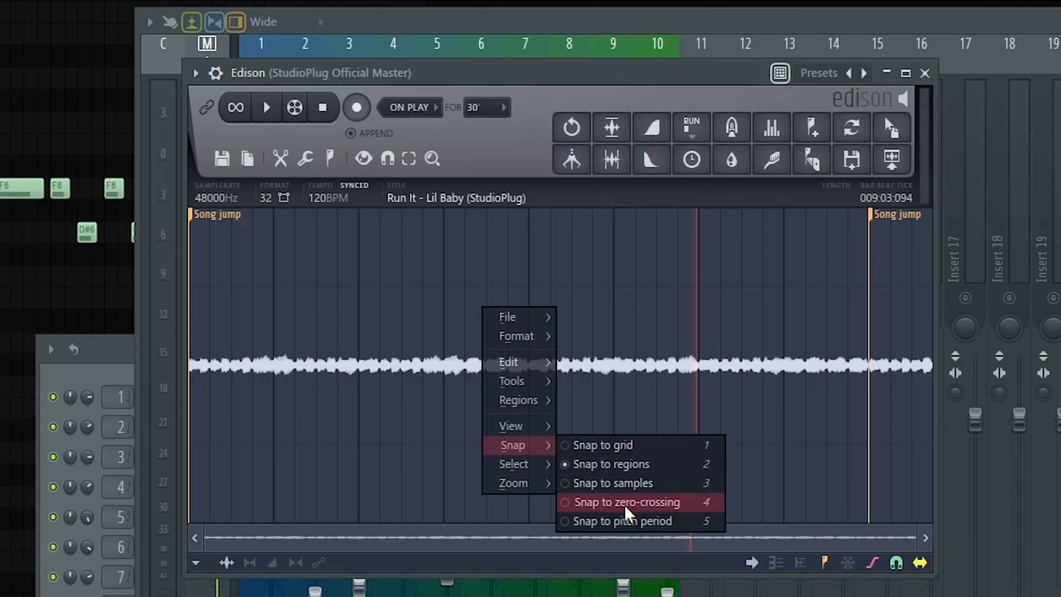
click(617, 453)
drag(615, 379, 497, 381)
- Set Edison's snapping to regions and delete the recording's tail from the second Song jump marker to the end
right_click(397, 312)
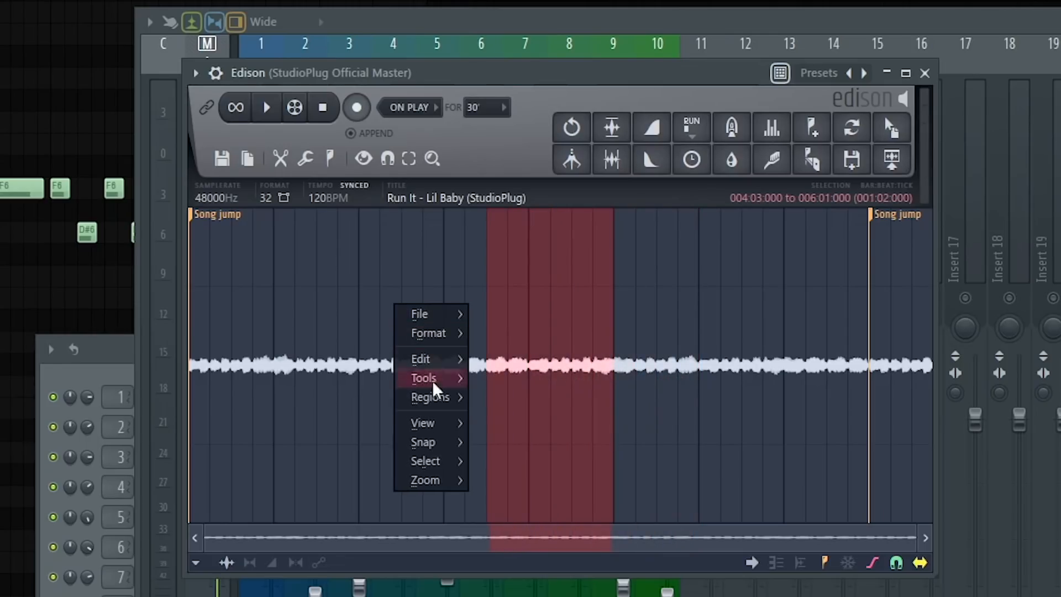
mouse_move(447, 444)
click(517, 462)
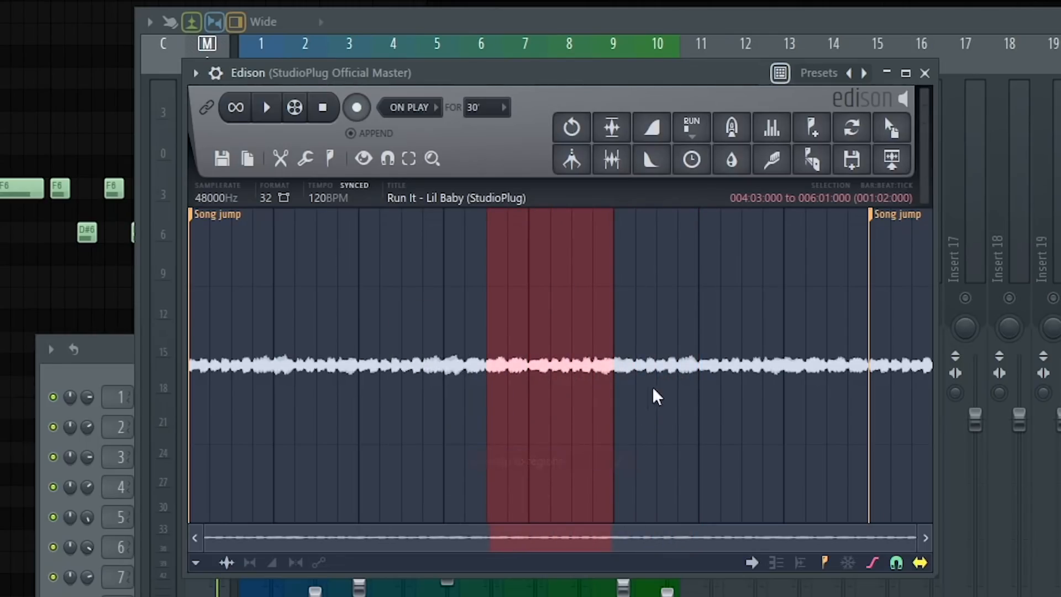
shift+click(875, 307)
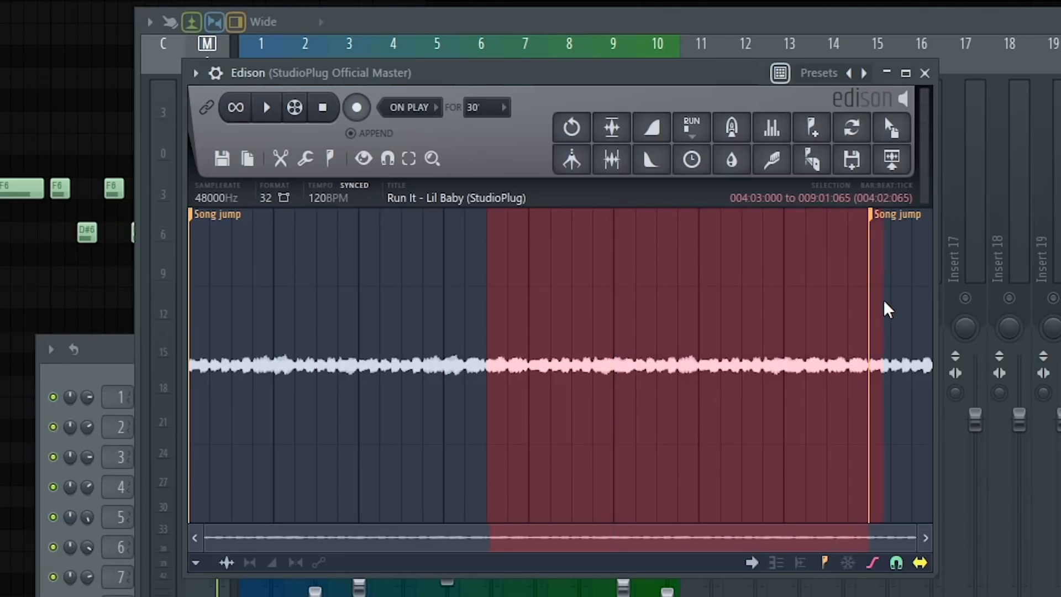
drag(838, 308, 930, 309)
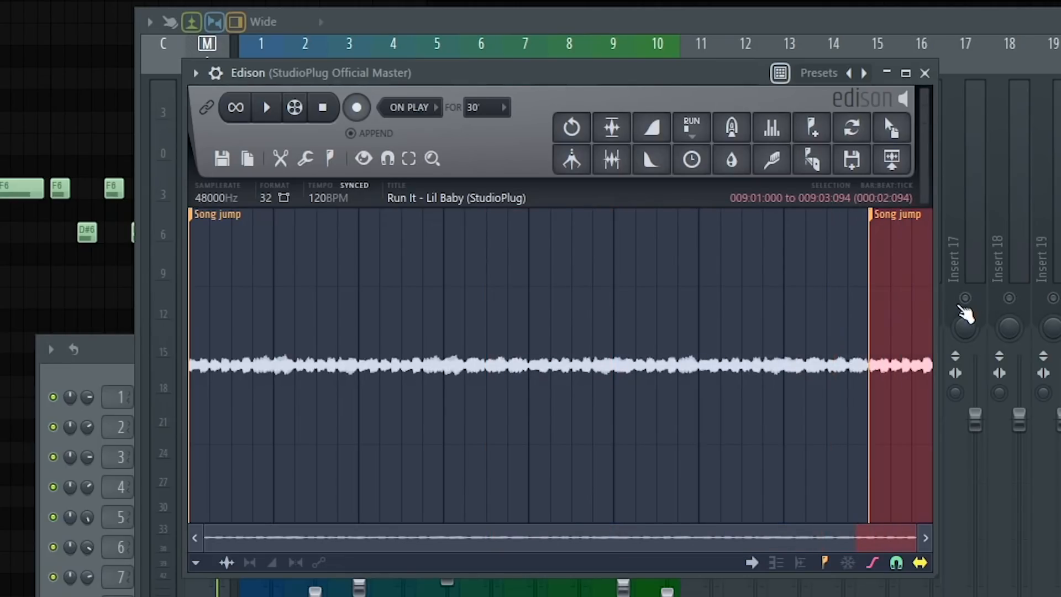
key(Delete)
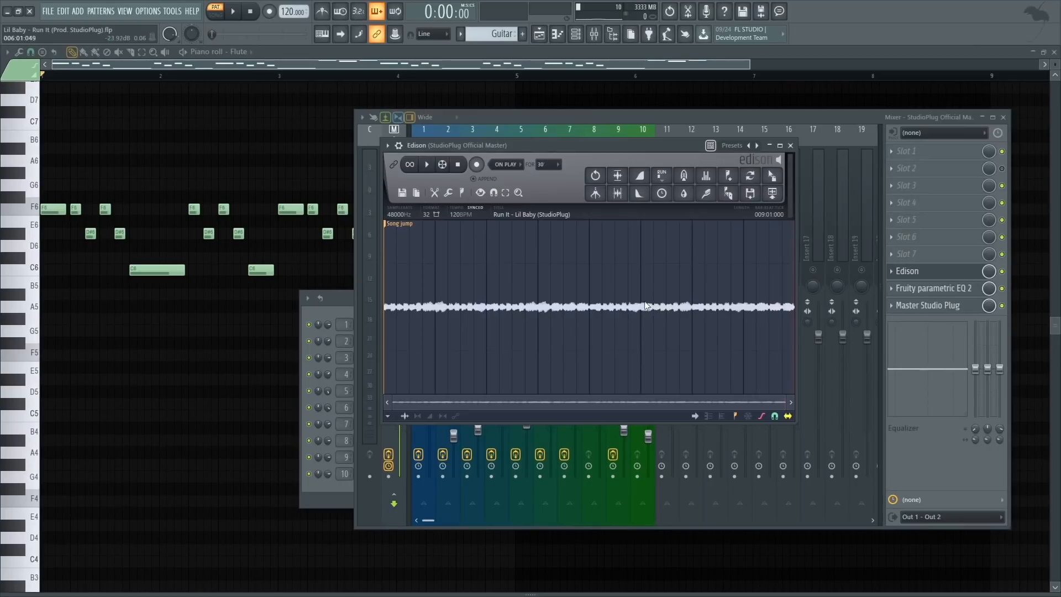
- Set a loop over the whole trimmed recording in Edison
click(481, 215)
click(481, 215)
click(465, 193)
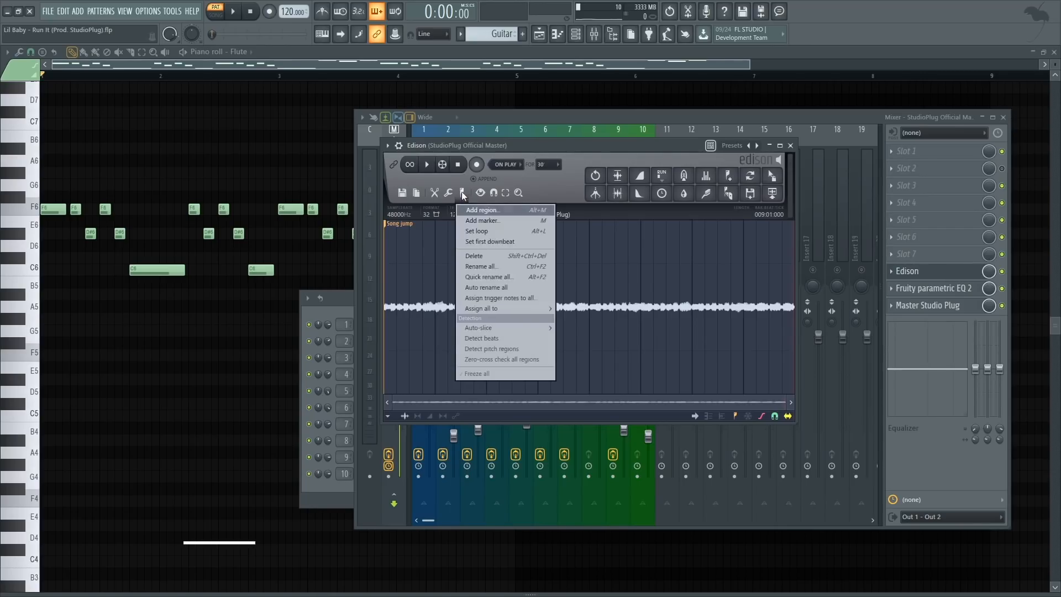
click(471, 232)
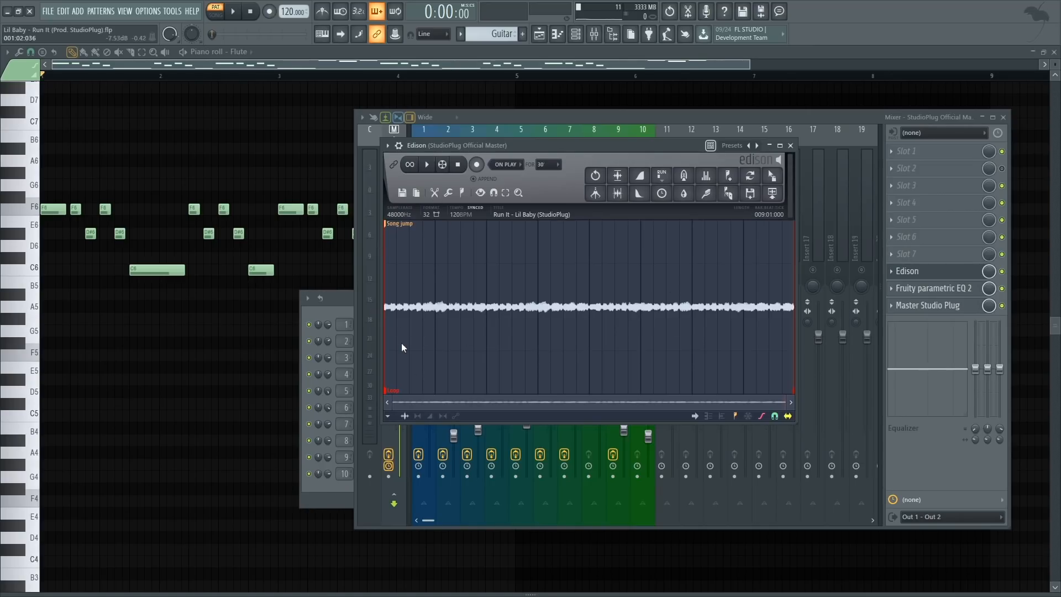
- Unmute all tracks in the Playlist, and place the Guitar audio clip at bar 1 of the Pad track and remove it again
click(539, 33)
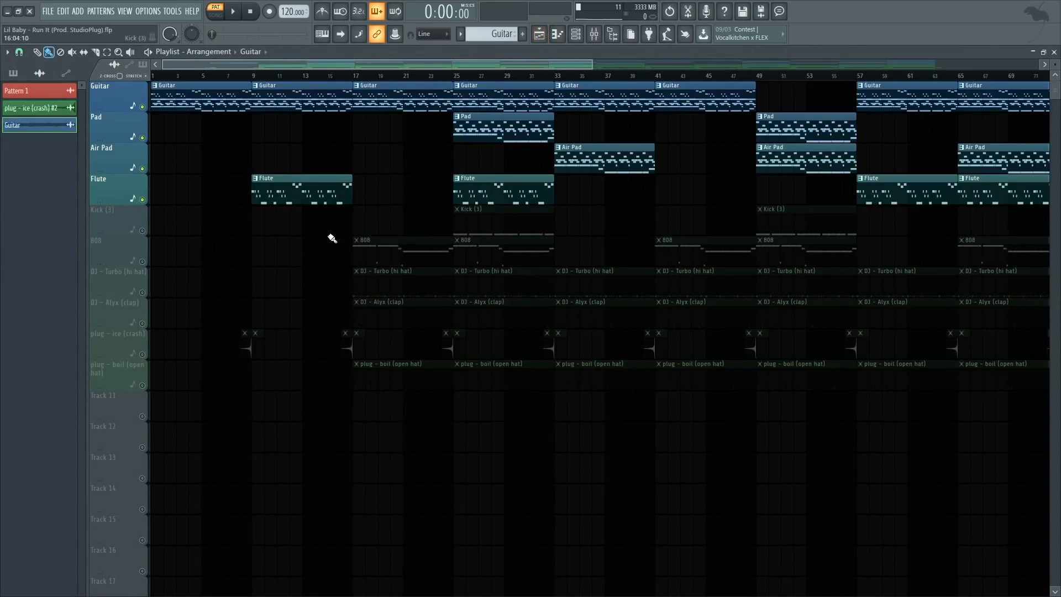
right_click(143, 107)
drag(44, 125, 166, 132)
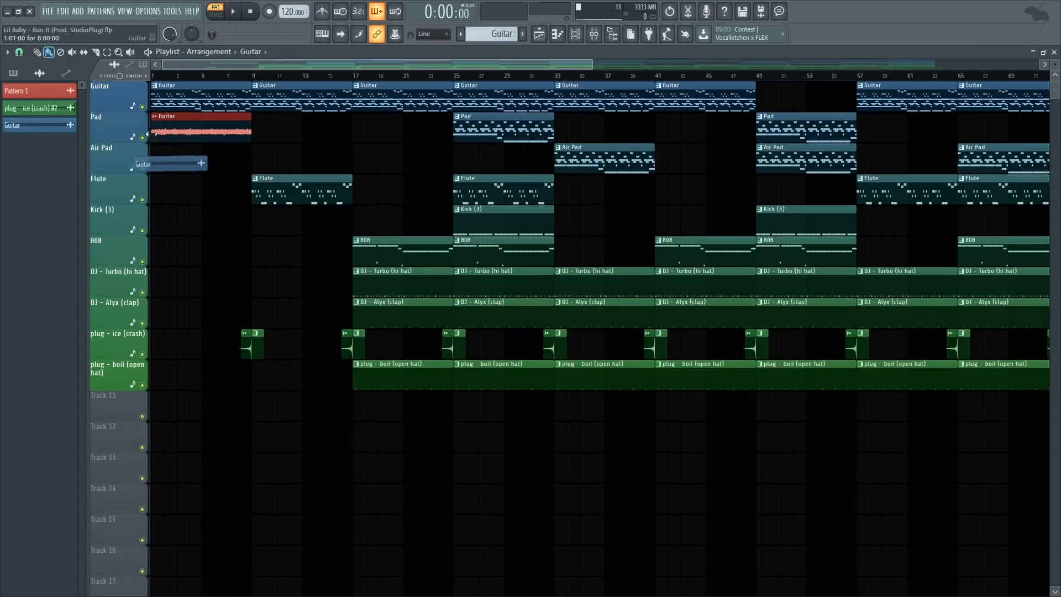
right_click(185, 131)
- Show the channel rack's Audio group and open the Guitar audio clip's channel settings
click(576, 34)
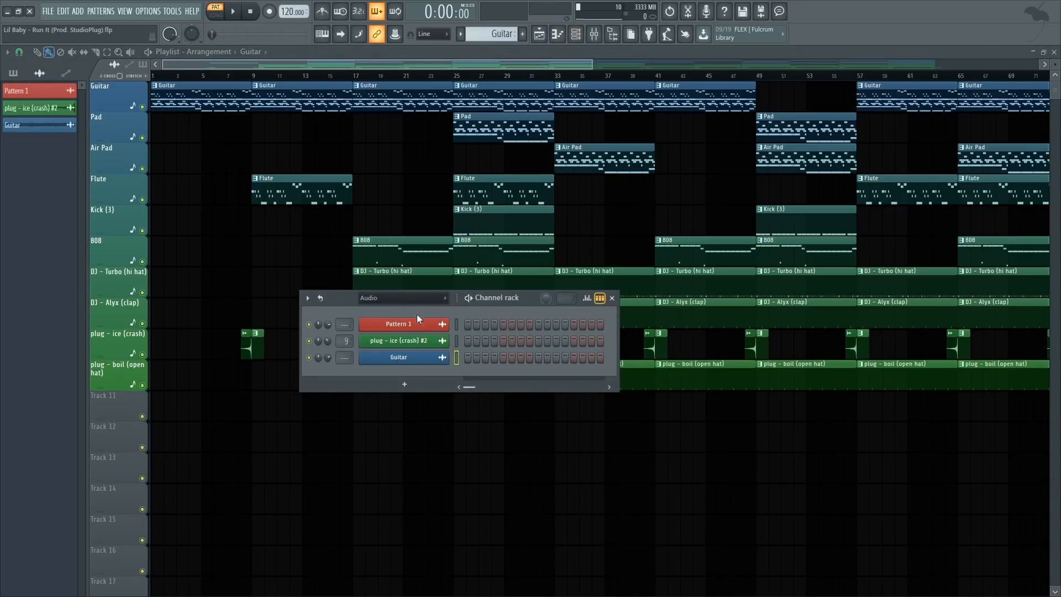
click(409, 299)
click(386, 334)
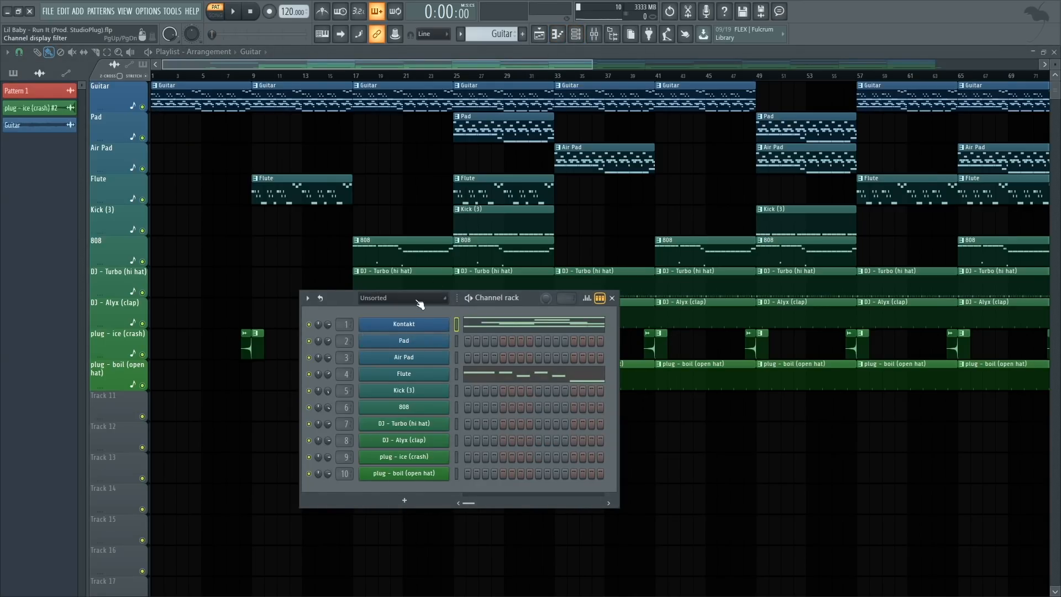
click(414, 297)
click(393, 318)
click(409, 358)
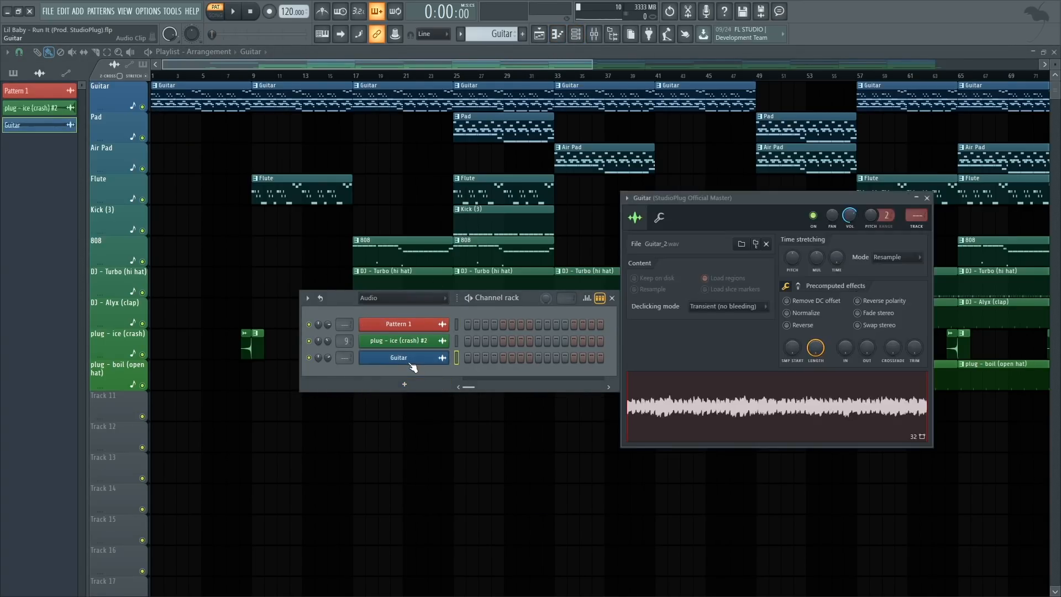
- Load the Guitar clip's sample into a new Fruity Slicer channel and bring up its Slicer window
click(723, 411)
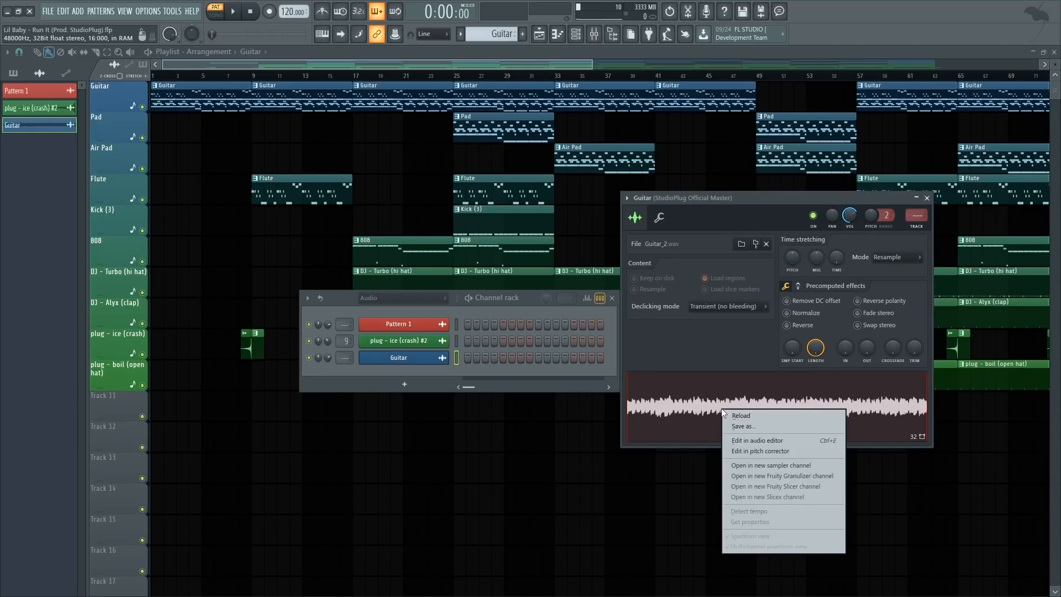
click(781, 489)
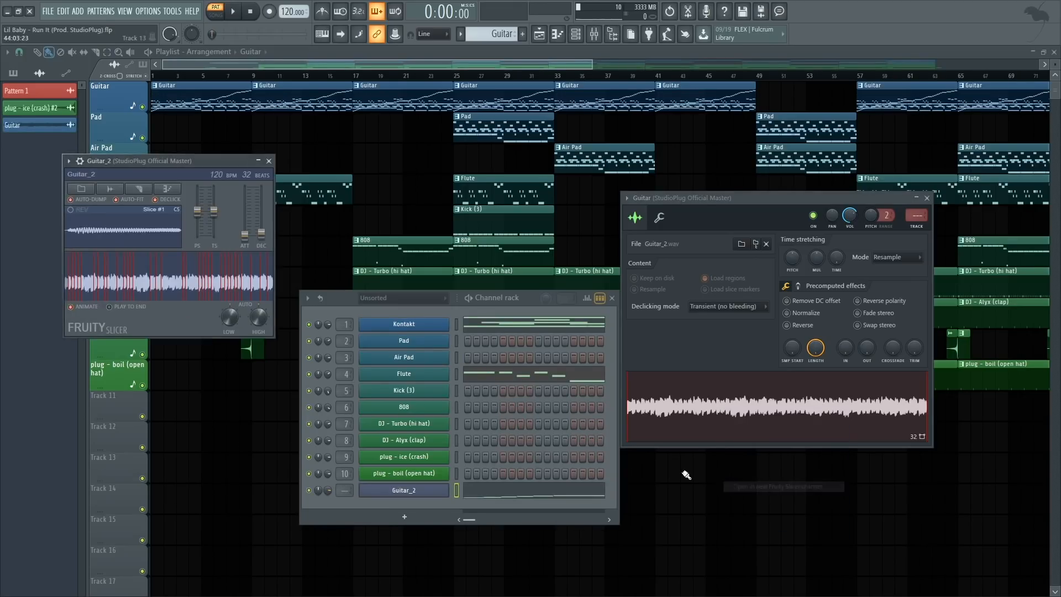
click(425, 495)
click(425, 495)
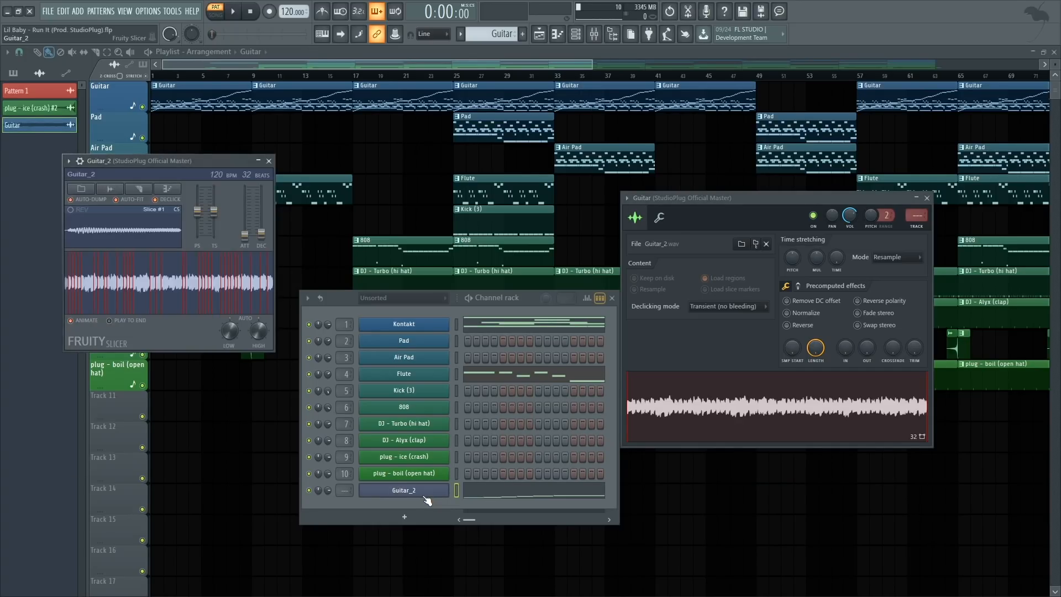
- Slice the Guitar_2 sample by beat in Fruity Slicer, slightly raise the slices' fade-in and lower the pitch shift
click(142, 195)
click(146, 305)
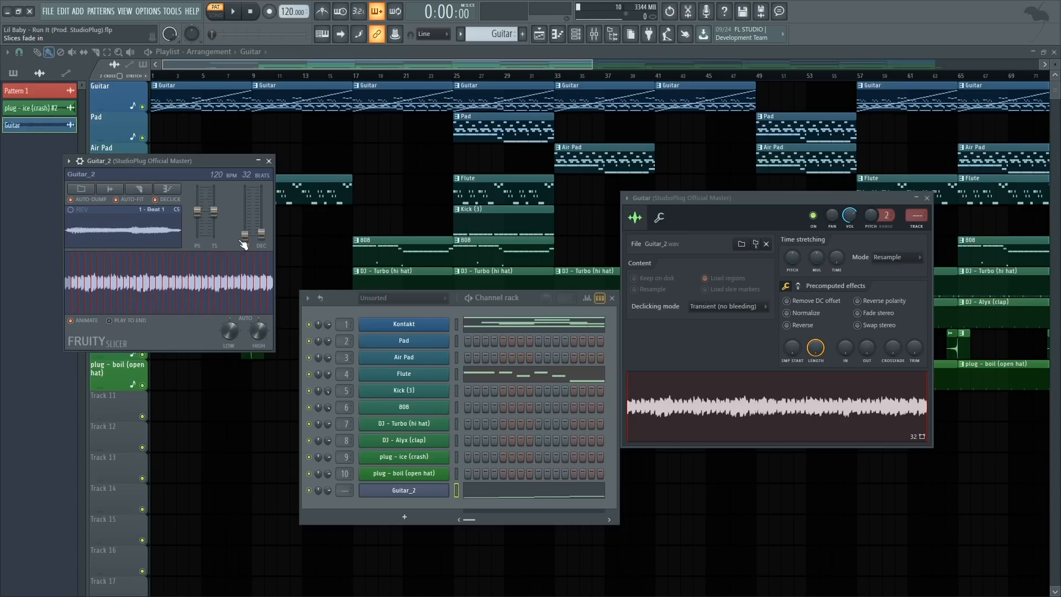
drag(245, 233, 245, 230)
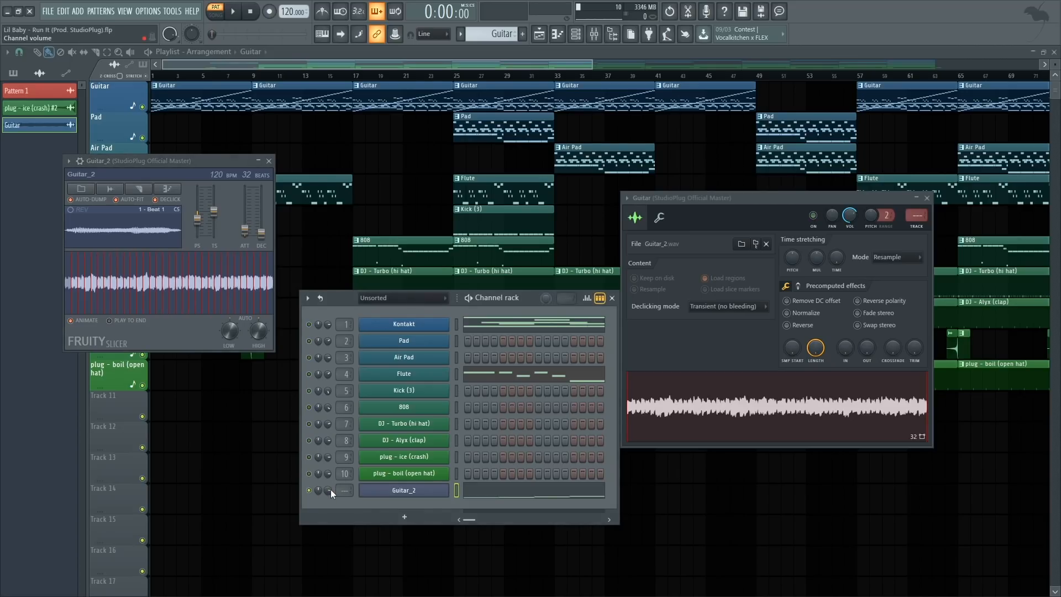
- Adjust the Guitar_2 channel's volume, then play the sliced guitar on its own and stop playback
drag(328, 491, 331, 489)
key(space)
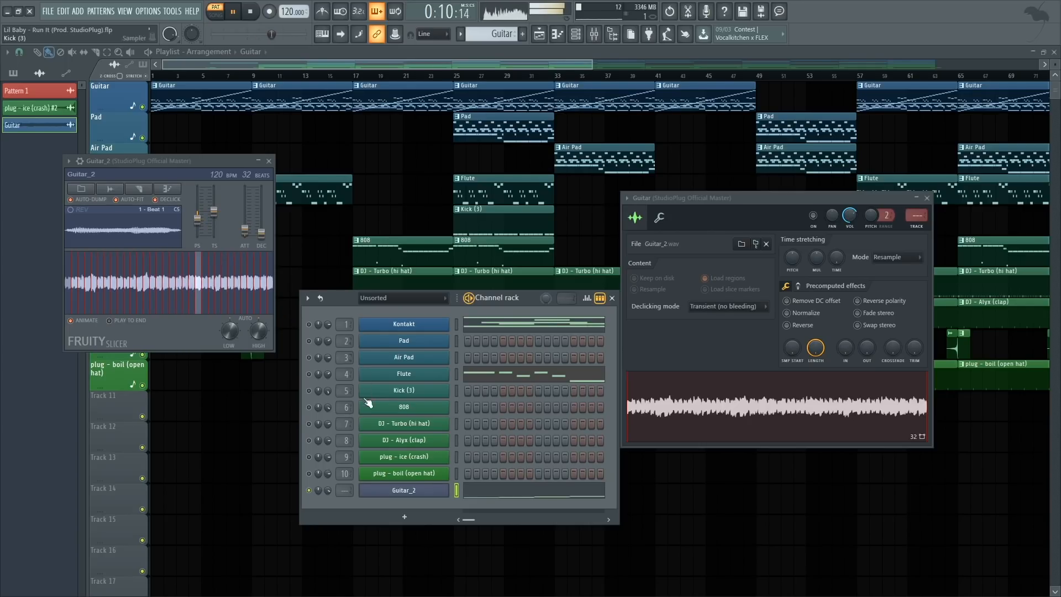
key(space)
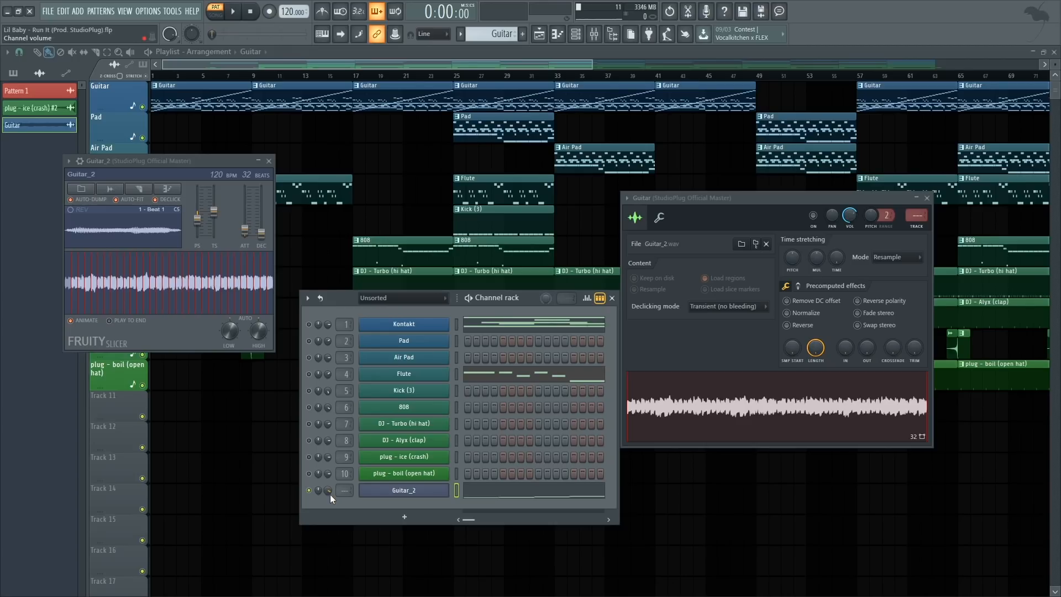